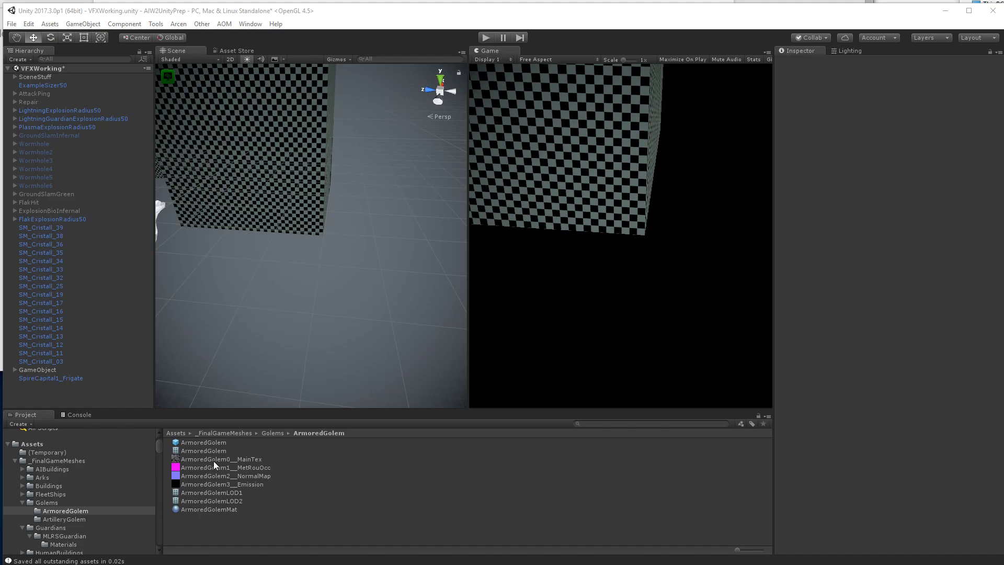
Duplicate the ArmoredGolem prefab and rename the copy ArmoredGolemDerelict
left_click(214, 460)
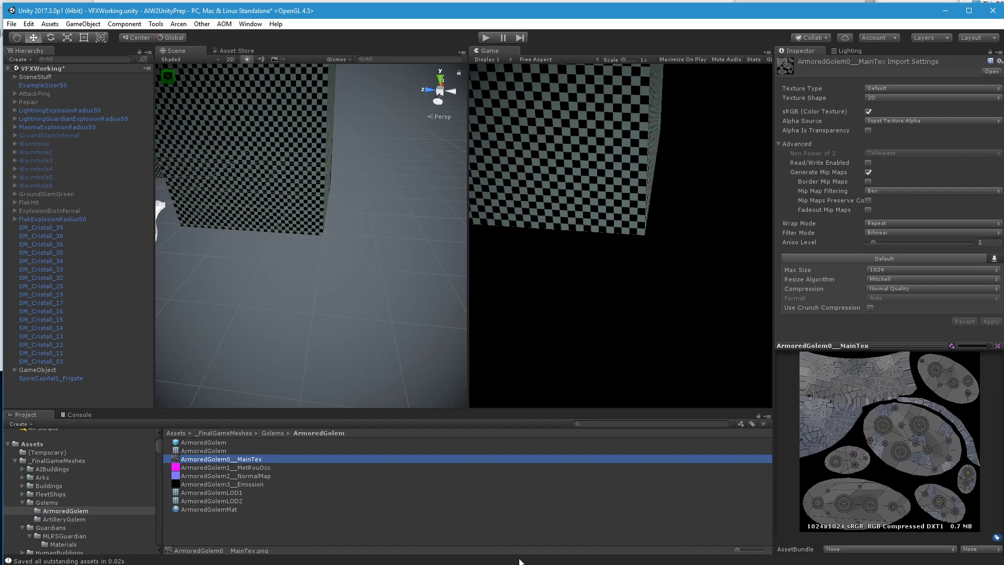
left_click(205, 443)
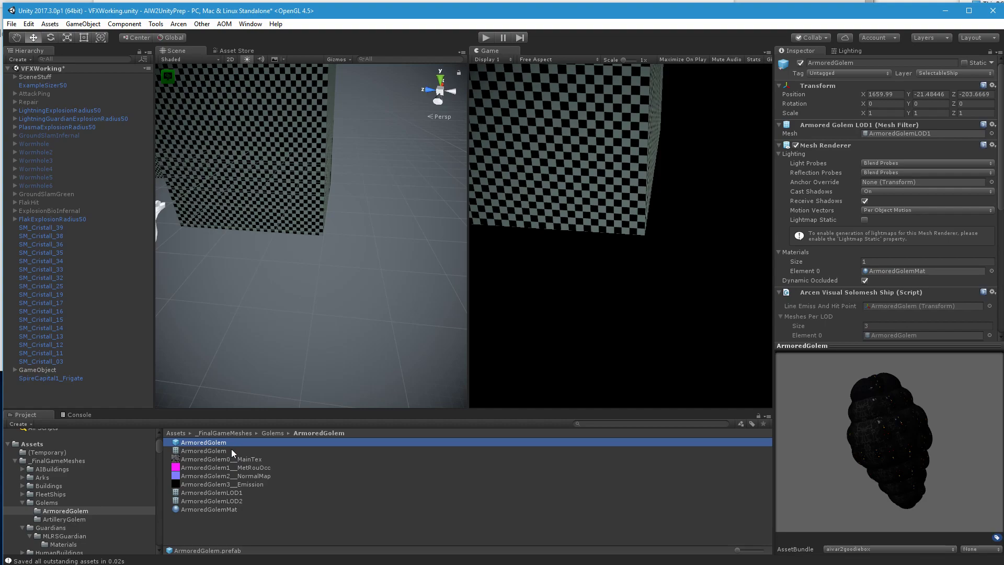
key("ctrl+d")
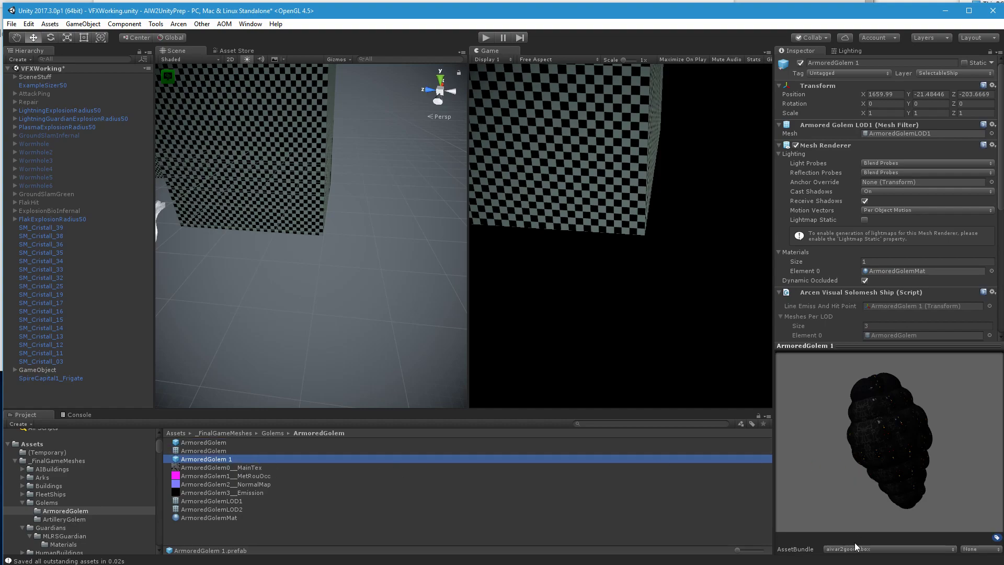
left_click(229, 461)
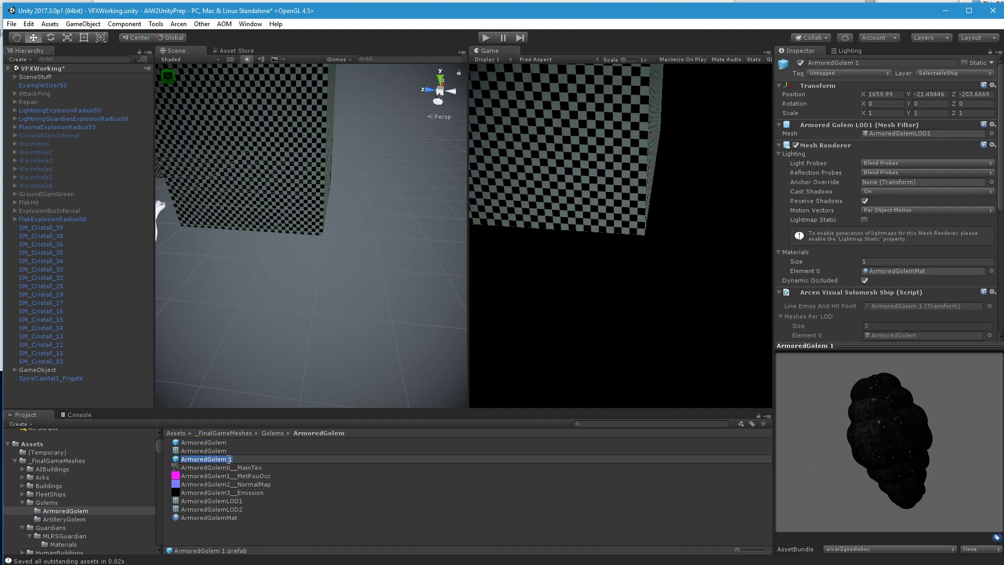
double_click(242, 460)
type("Derelict")
key("Return")
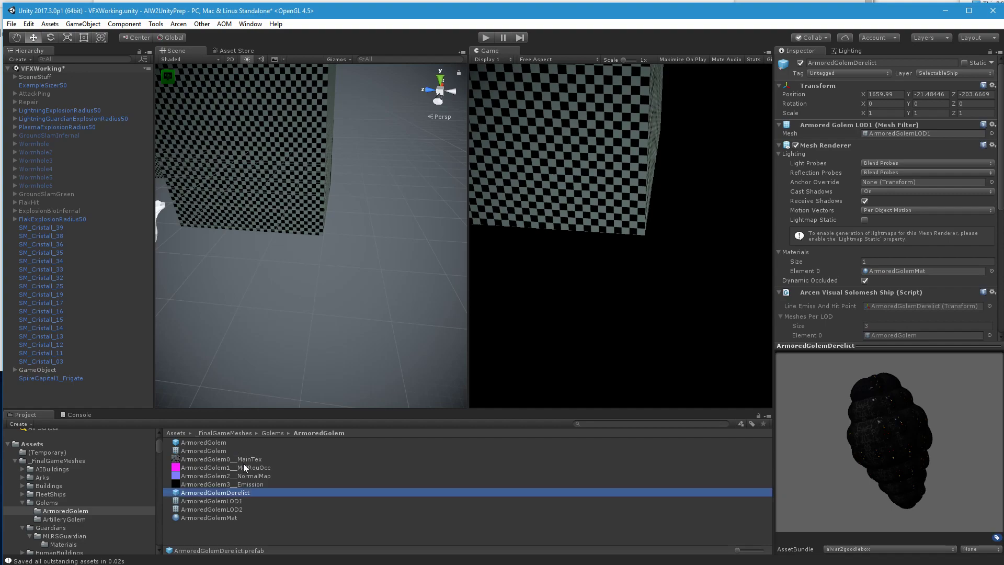
Duplicate the ArmoredGolemMat material and rename the copy ArmoredGolemMatDerelict
left_click(222, 518)
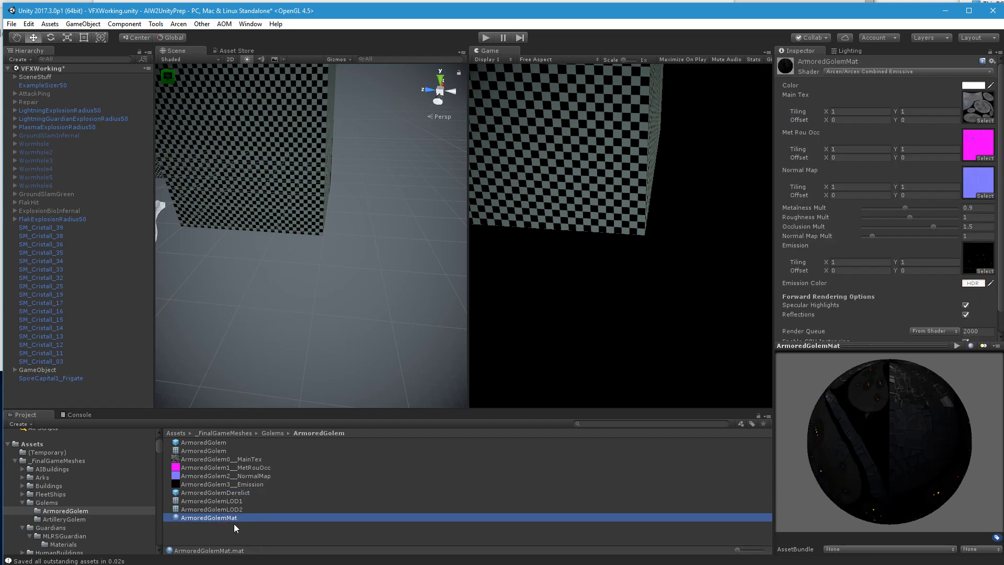
key("ctrl+d")
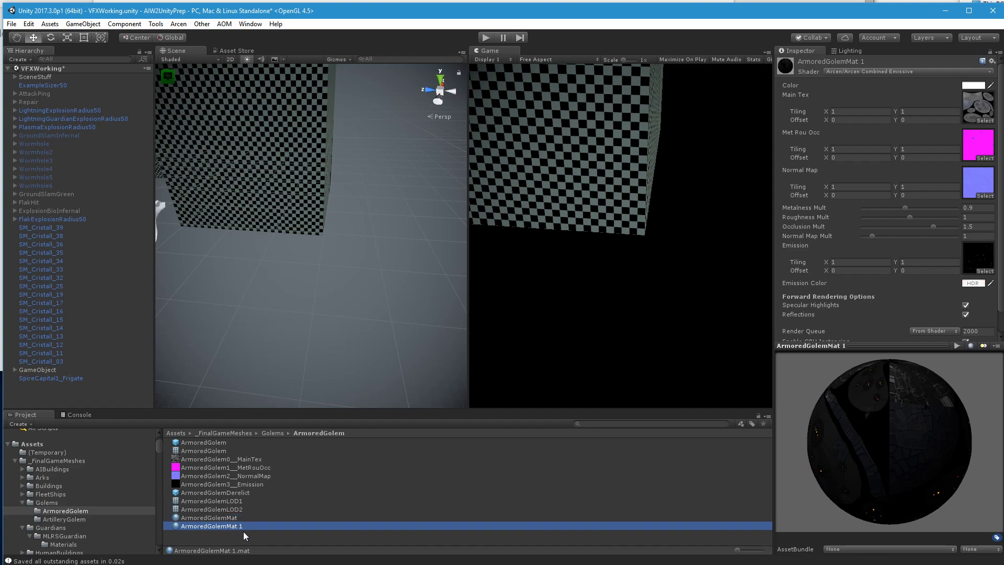
double_click(245, 526)
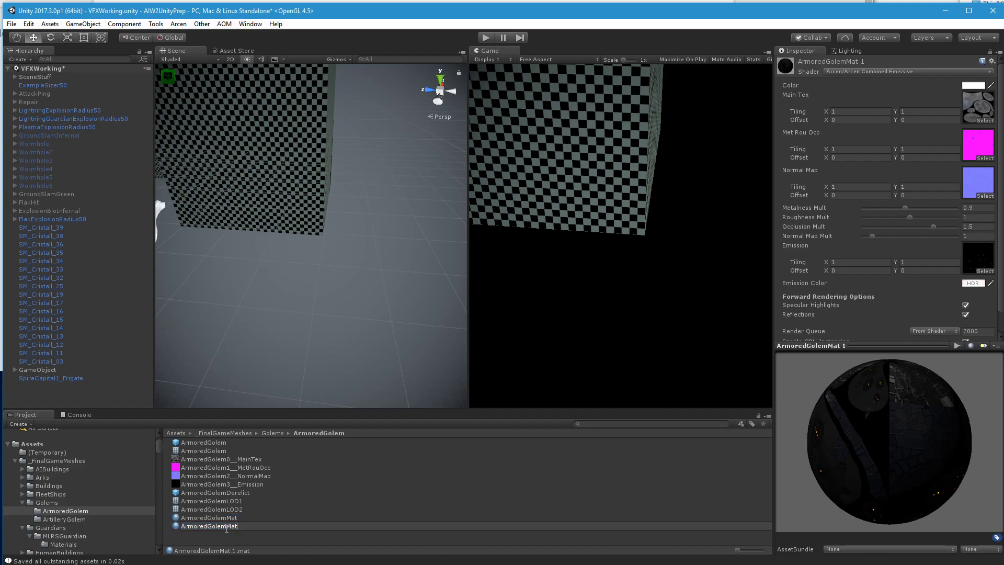
key("BackSpace")
type("Derelict")
key("Return")
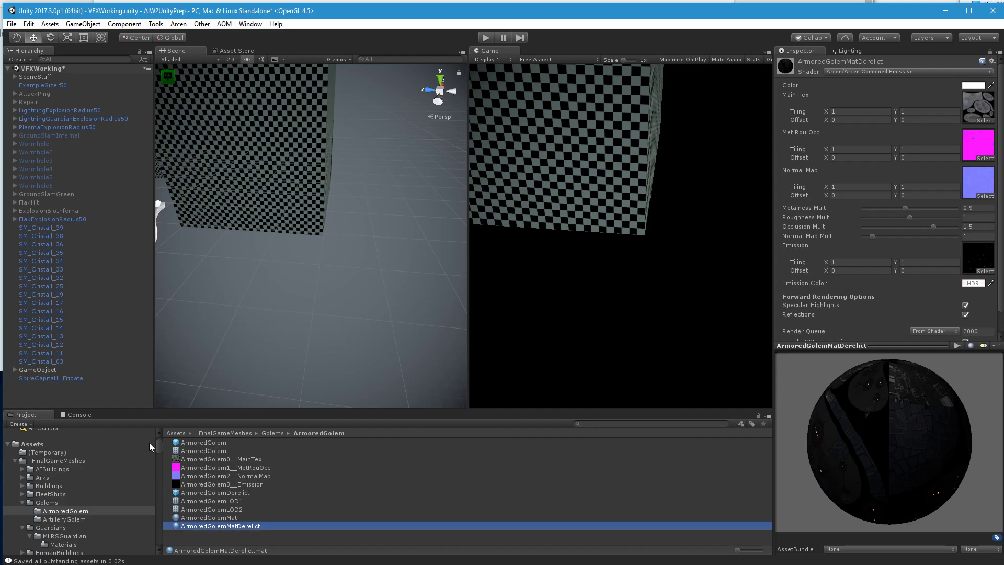
Assign ArmoredGolemMatDerelict as the Element 0 material of the ArmoredGolemDerelict prefab's Mesh Renderer
left_click(224, 493)
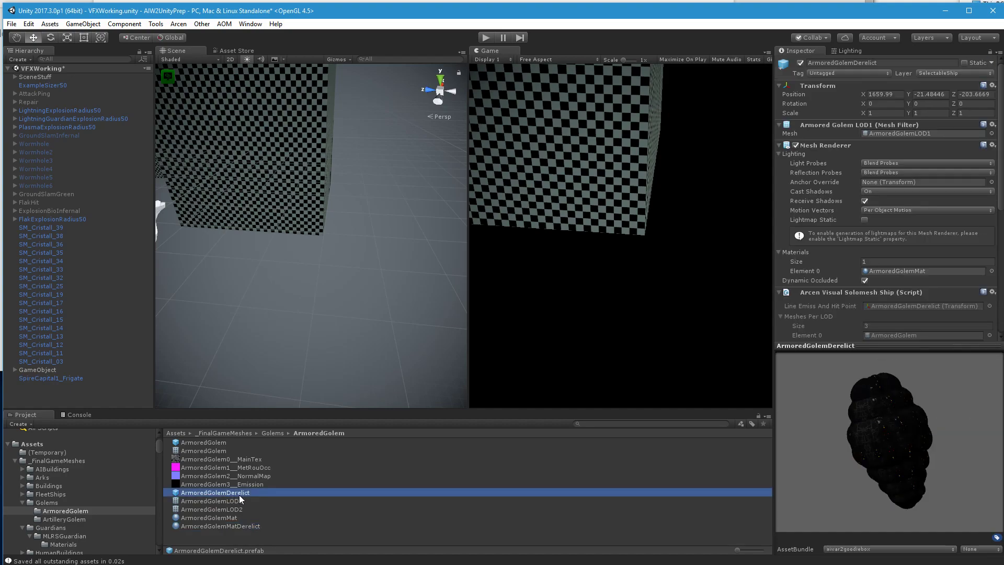
scroll(140, 434, "up", 1)
left_click(241, 493)
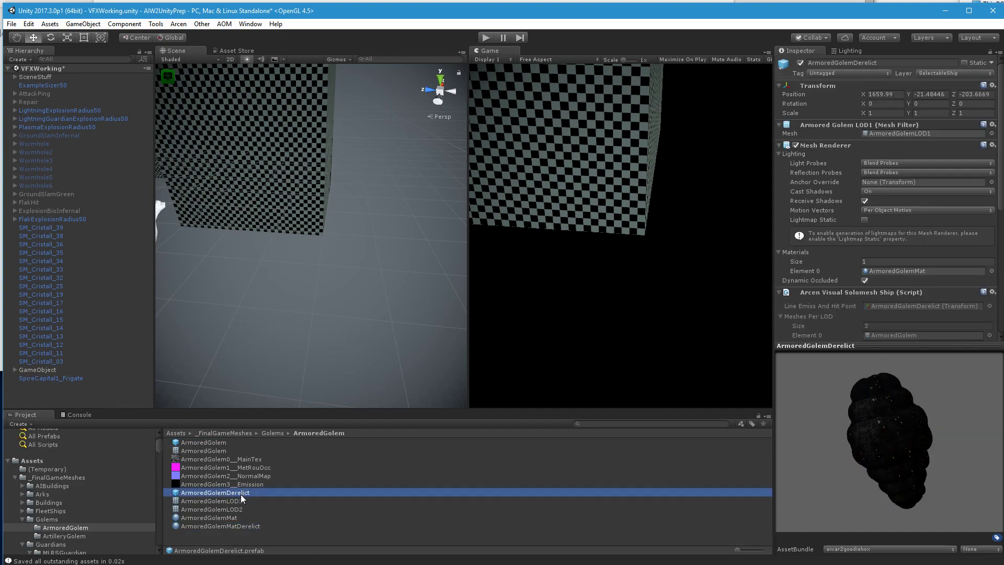
scroll(893, 192, "down", 5)
scroll(881, 219, "up", 3)
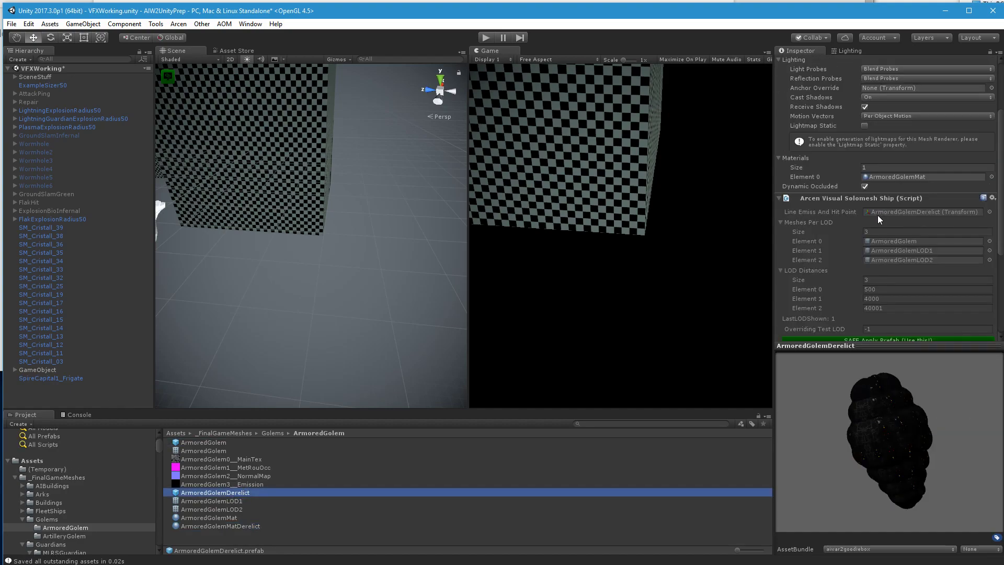
left_click_drag(253, 527, 946, 181)
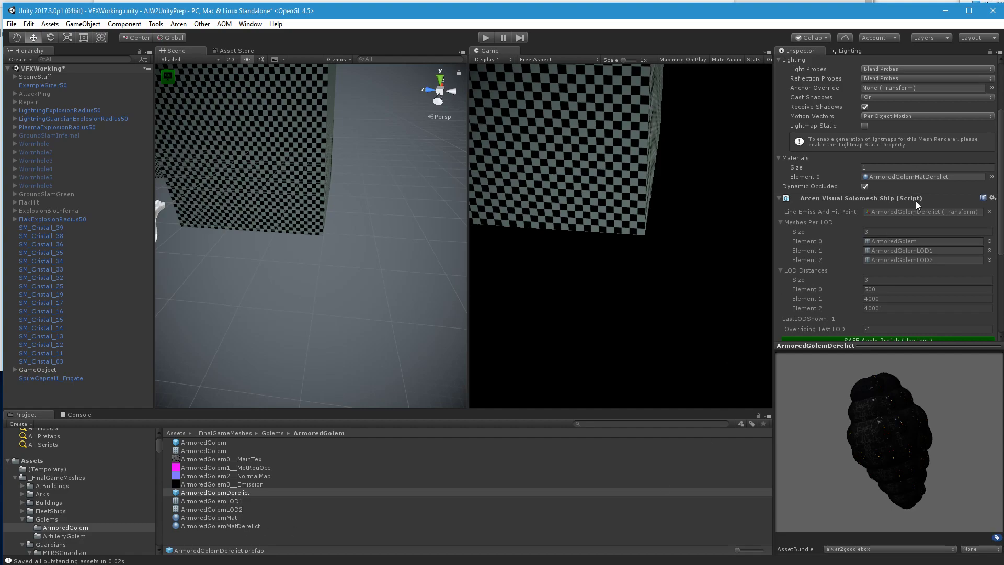
Place an instance of the ArmoredGolemDerelict prefab in the scene and frame it in the Scene view
left_click(223, 476)
left_click(230, 492)
left_click_drag(230, 493, 57, 386)
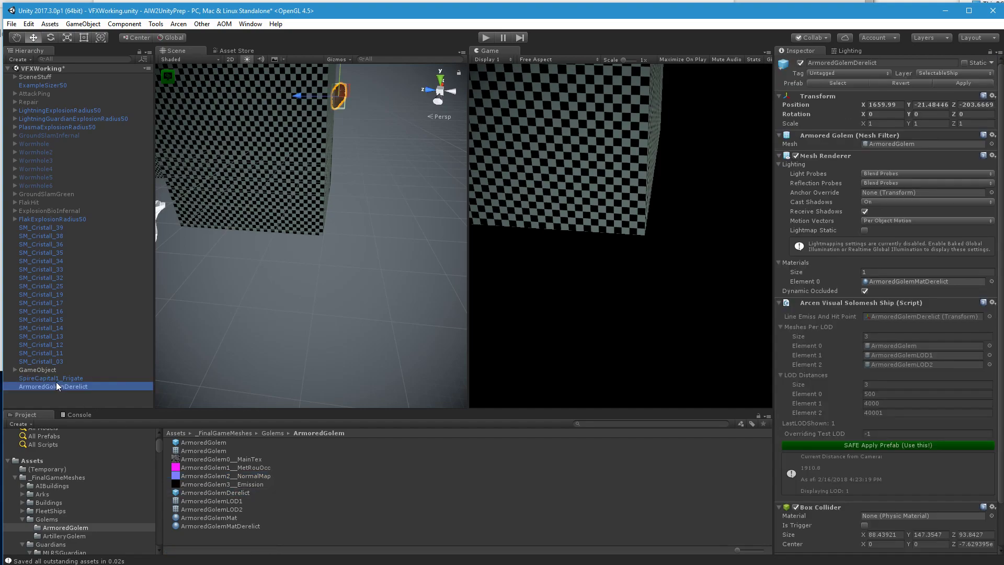
double_click(58, 386)
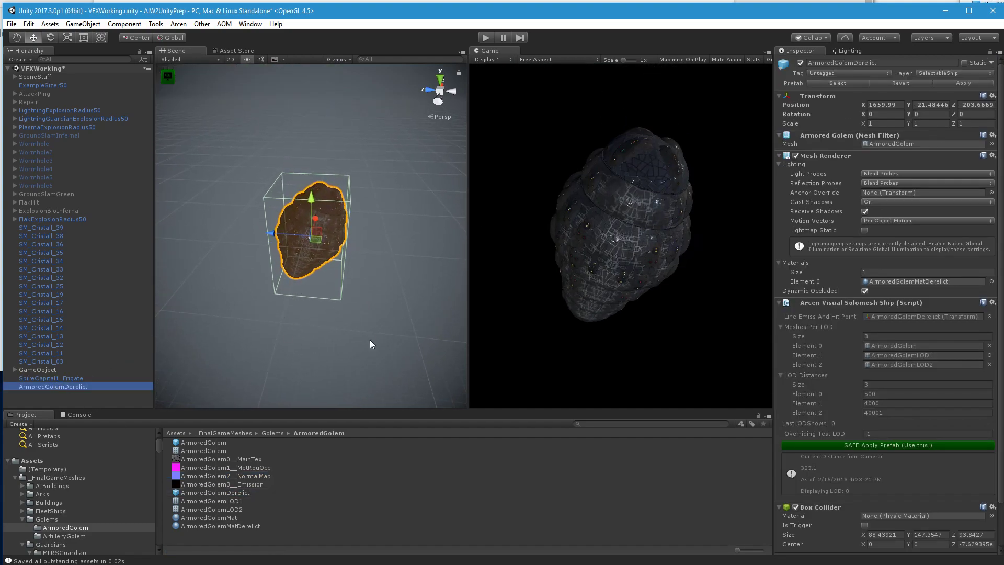
left_click_drag(371, 343, 403, 284, "alt")
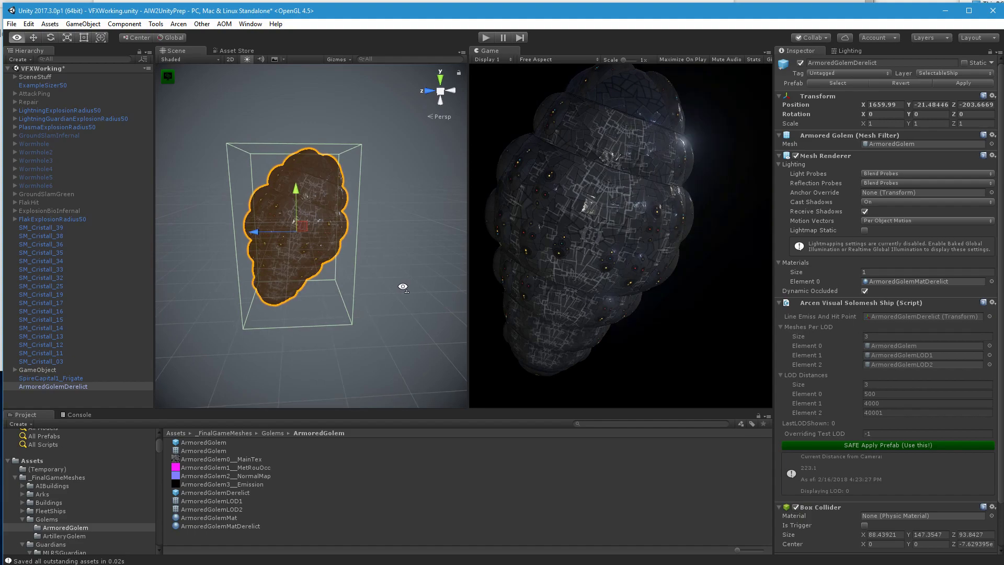
Change the shader of ArmoredGolemMatDerelict to the non-emissive Arcen Combined and inspect the golem
left_click(245, 527)
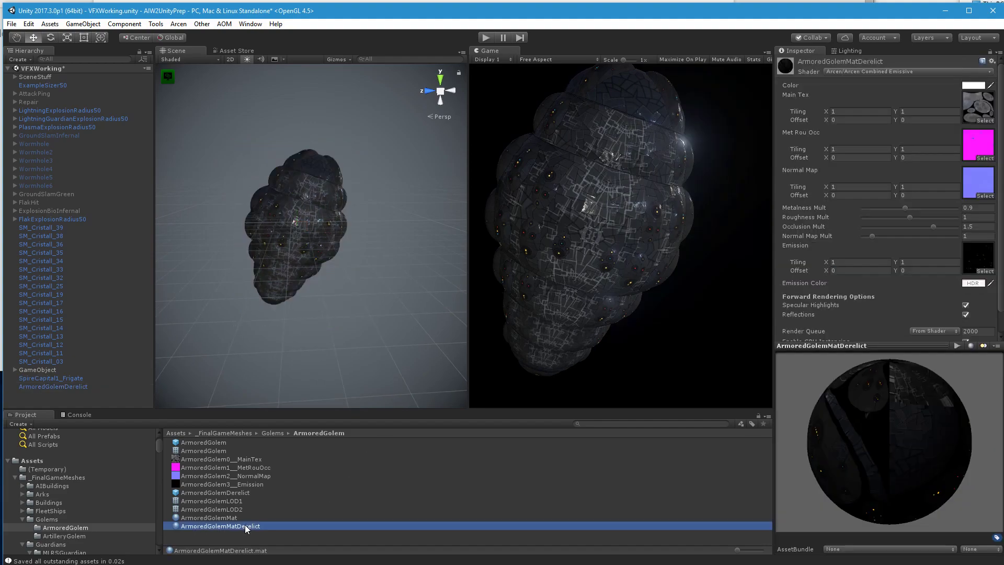
left_click(887, 73)
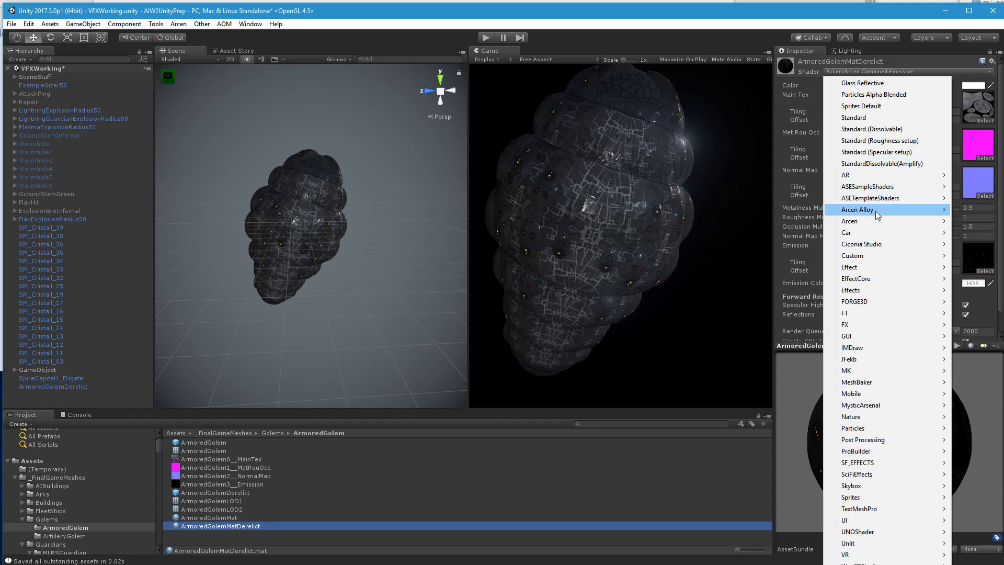
mouse_move(877, 223)
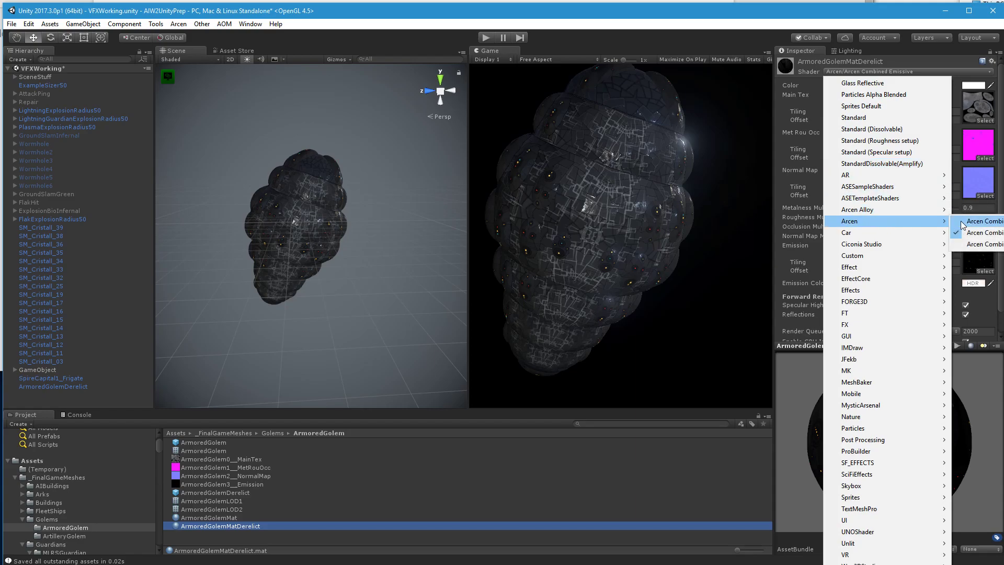
left_click(961, 221)
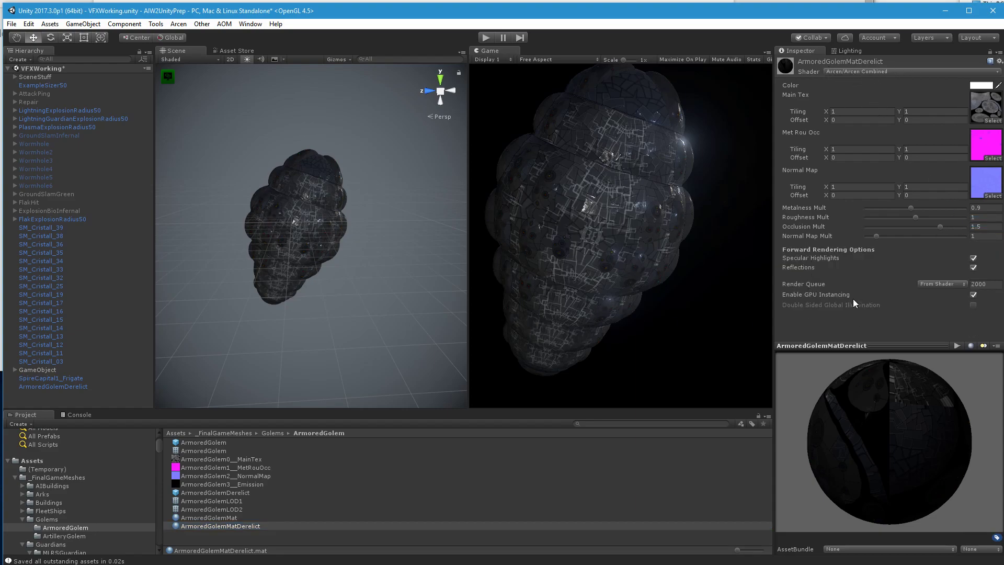
left_click_drag(395, 293, 325, 293, "alt")
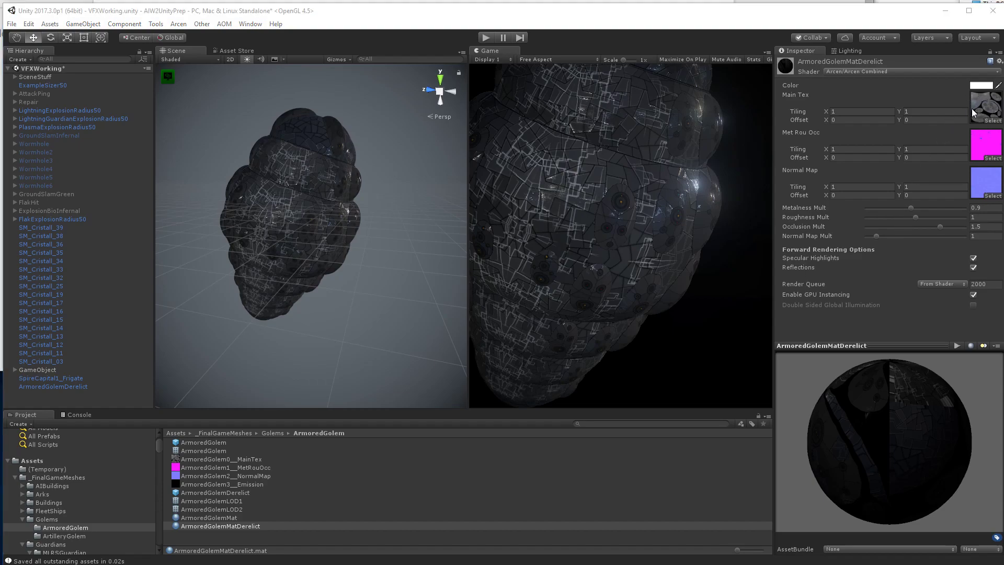
Darken the derelict material's Color to the grey 969696FF
left_click(981, 86)
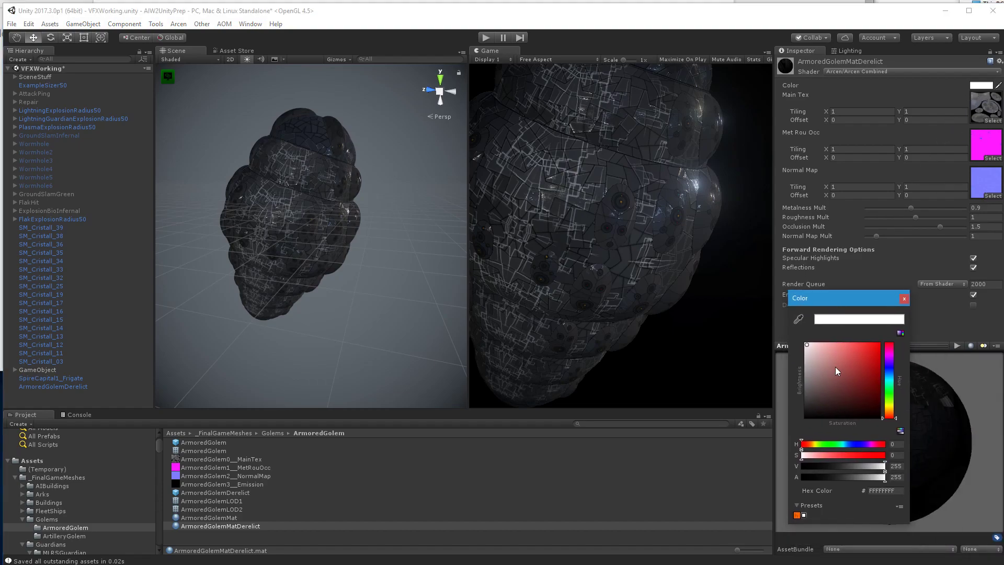
left_click(808, 377)
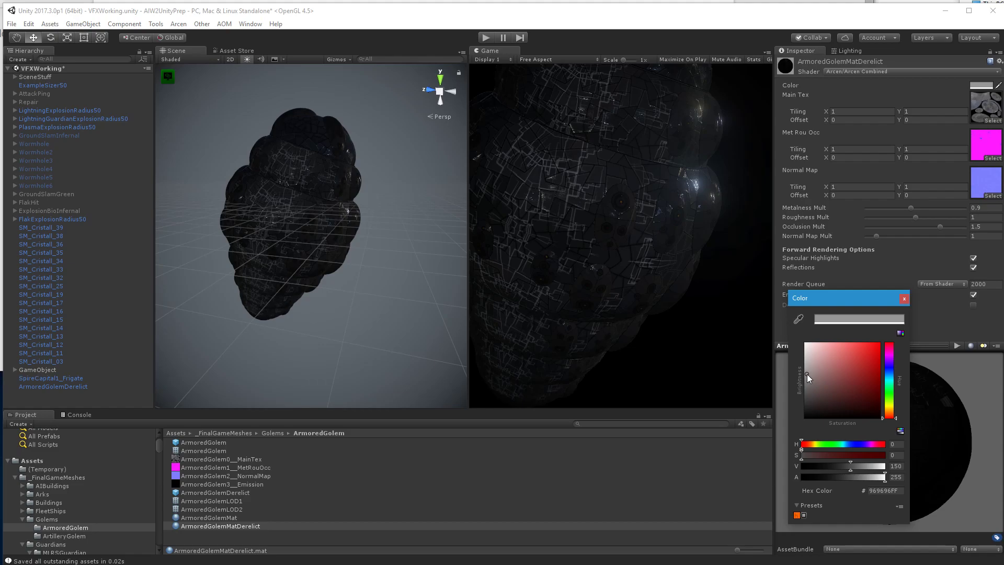
left_click(906, 301)
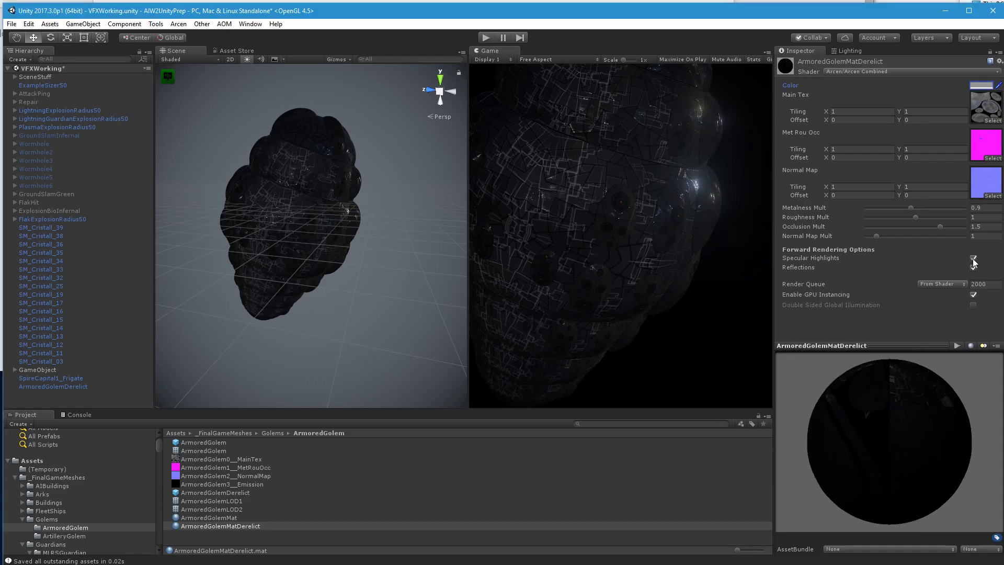
Disable Specular Highlights on the derelict material and toggle Reflections off and back on to compare the look
left_click(973, 259)
left_click(974, 267)
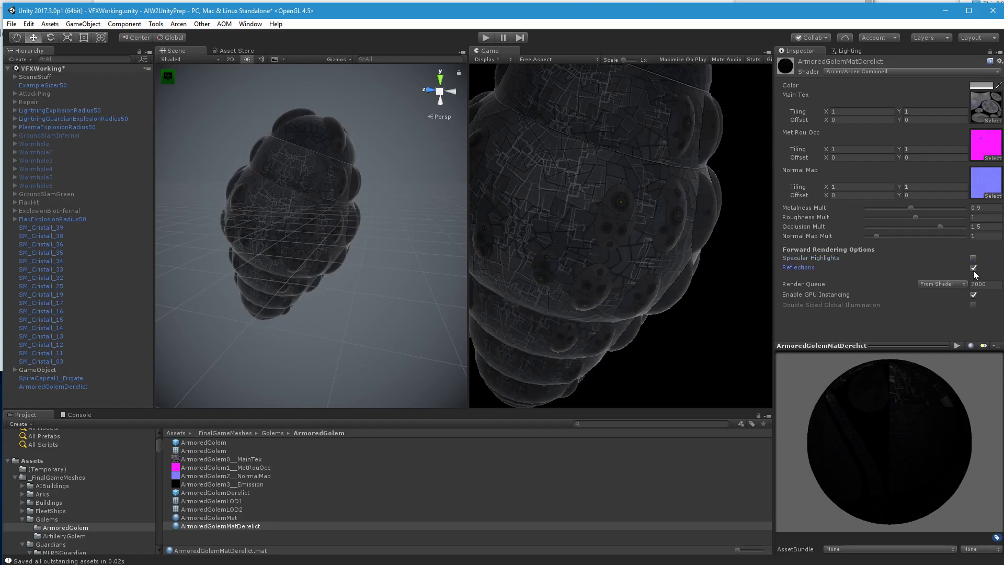
left_click(974, 269)
left_click(973, 268)
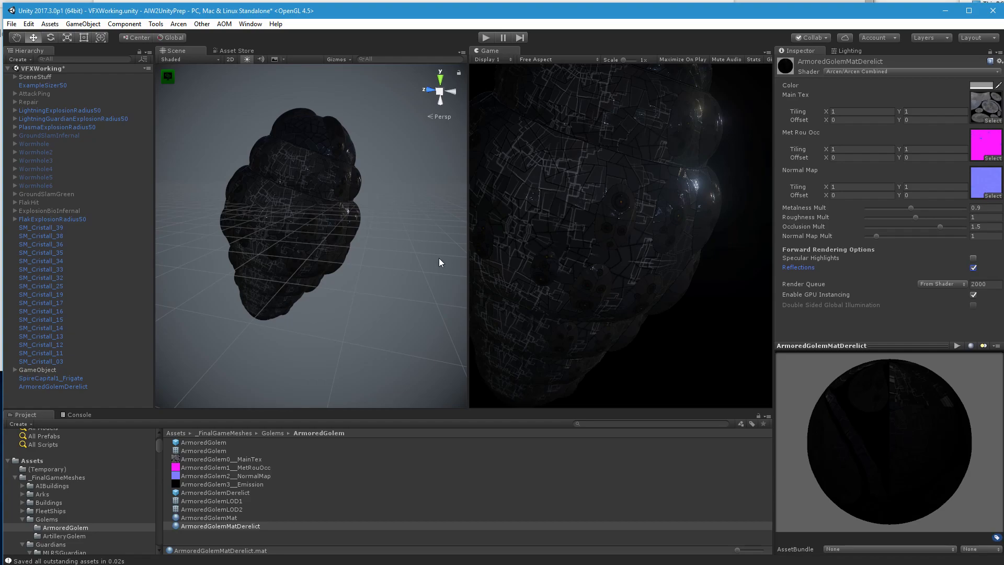
left_click_drag(372, 256, 413, 252, "alt")
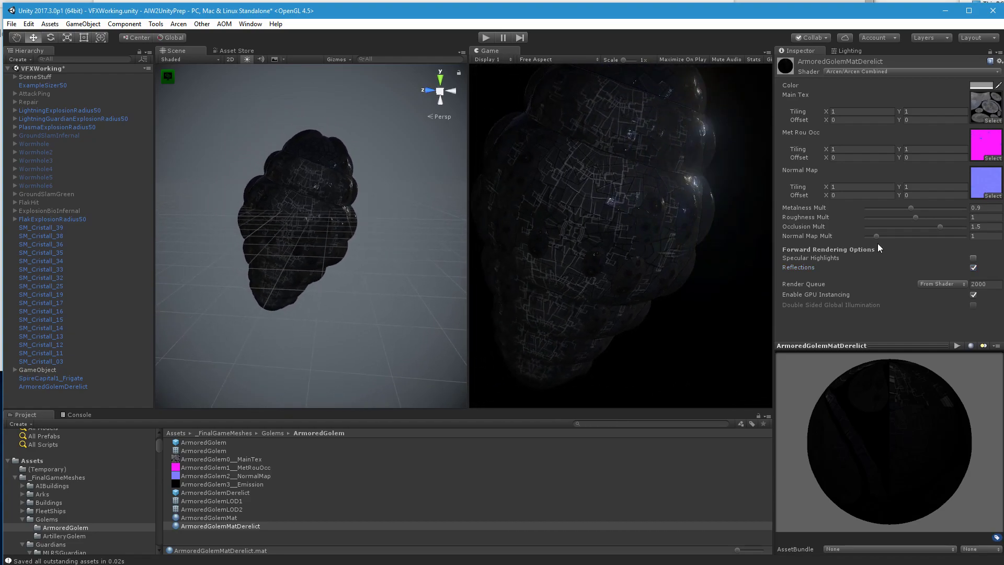
Set the derelict material's Metalness Mult to 0.66, Roughness Mult to 0.69, Occlusion Mult to 1.55 and Normal Map Mult to 5.42
left_click_drag(916, 219, 940, 220)
left_click_drag(878, 237, 953, 236)
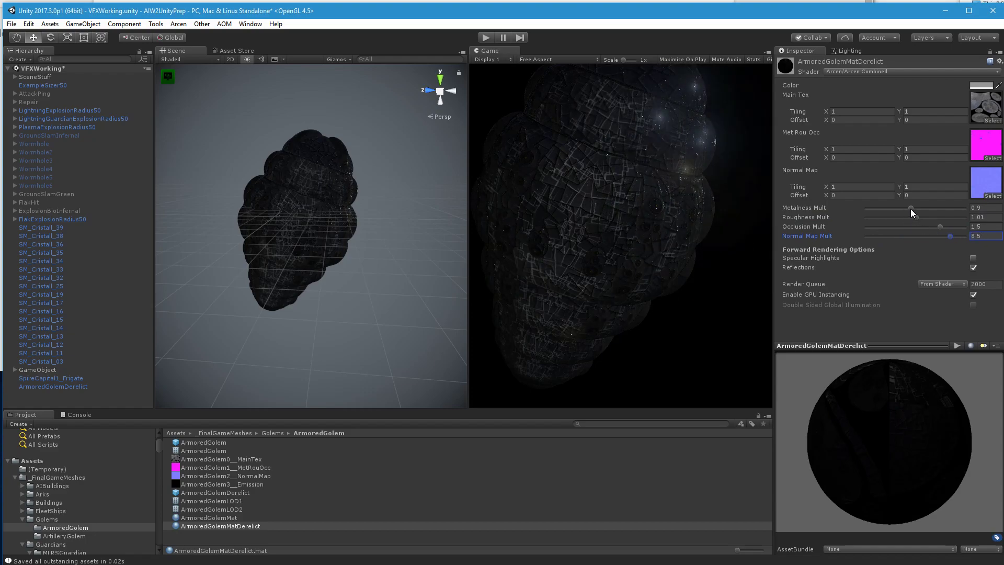
left_click_drag(911, 209, 920, 236)
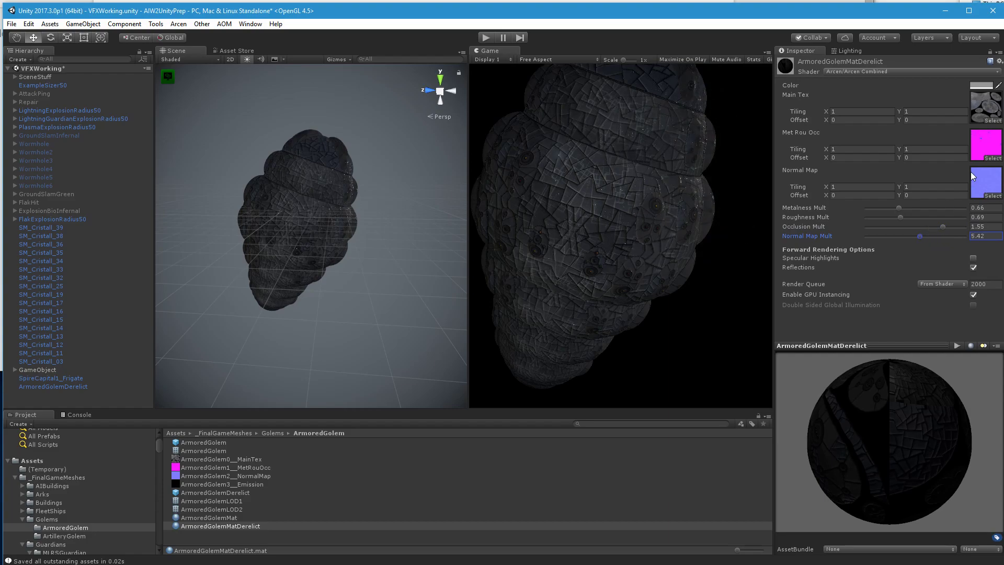
Darken the derelict material's Color to a very dark, slightly reddish grey and check the golem from another angle
left_click(981, 86)
left_click_drag(812, 395, 794, 389)
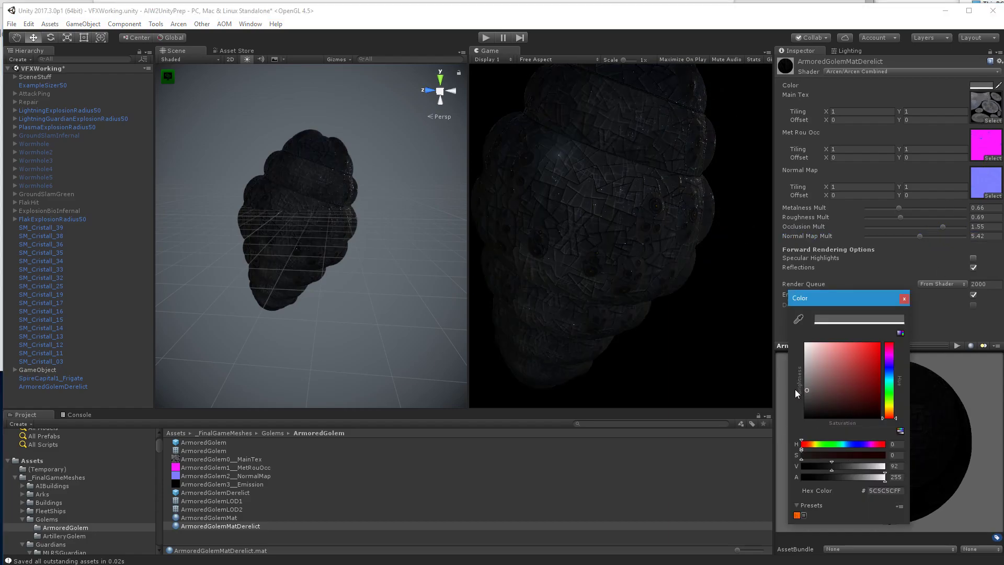
left_click(821, 397)
left_click_drag(821, 396, 819, 391)
left_click(904, 298)
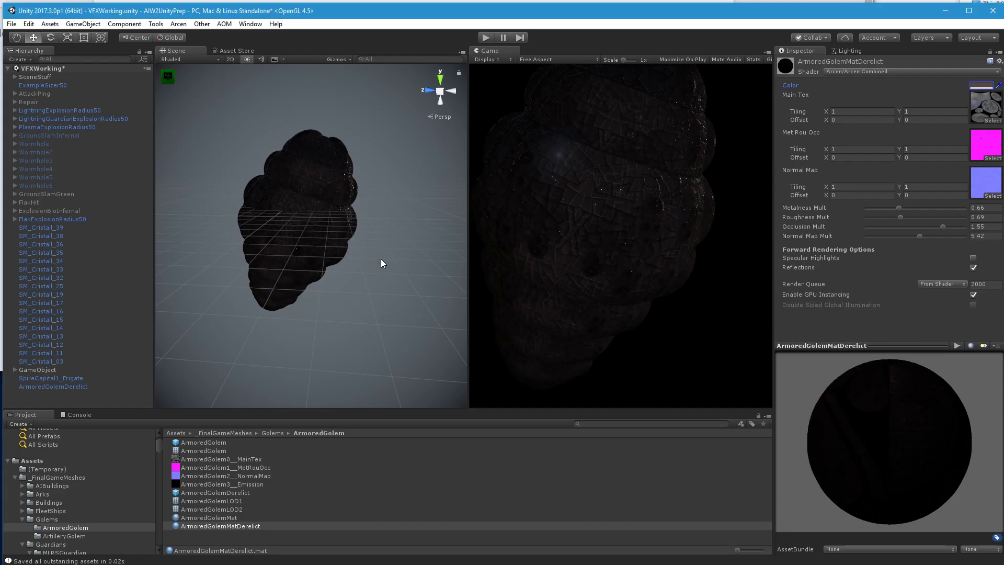
left_click_drag(381, 259, 432, 284, "alt")
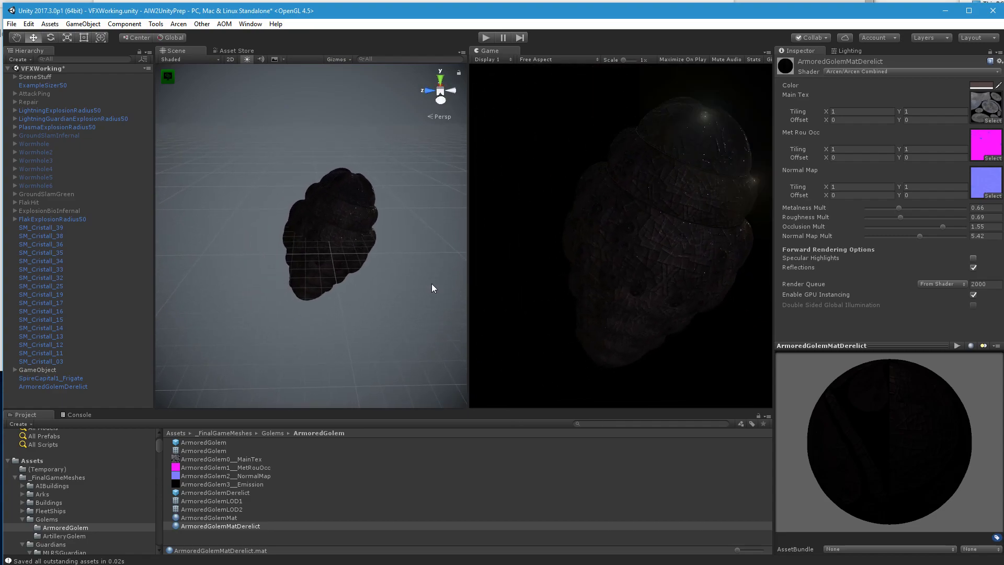
Save the scene and all outstanding assets
key("ctrl+s")
left_click(224, 23)
mouse_move(178, 23)
left_click(209, 146)
Delete the ArmoredGolemDerelict instance from the scene and select its prefab asset in the ArmoredGolem folder
left_click(75, 388)
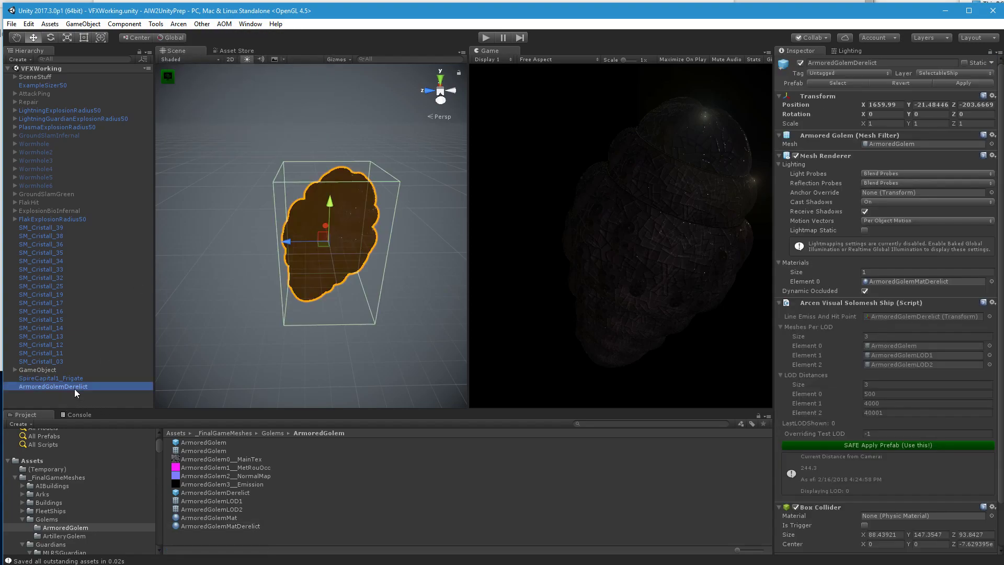
key("Delete")
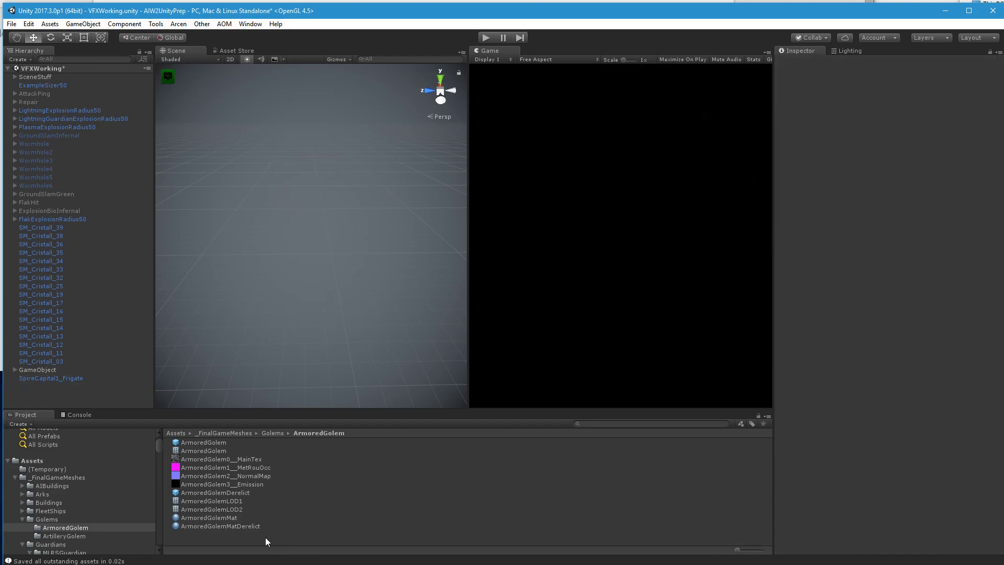
left_click(210, 492)
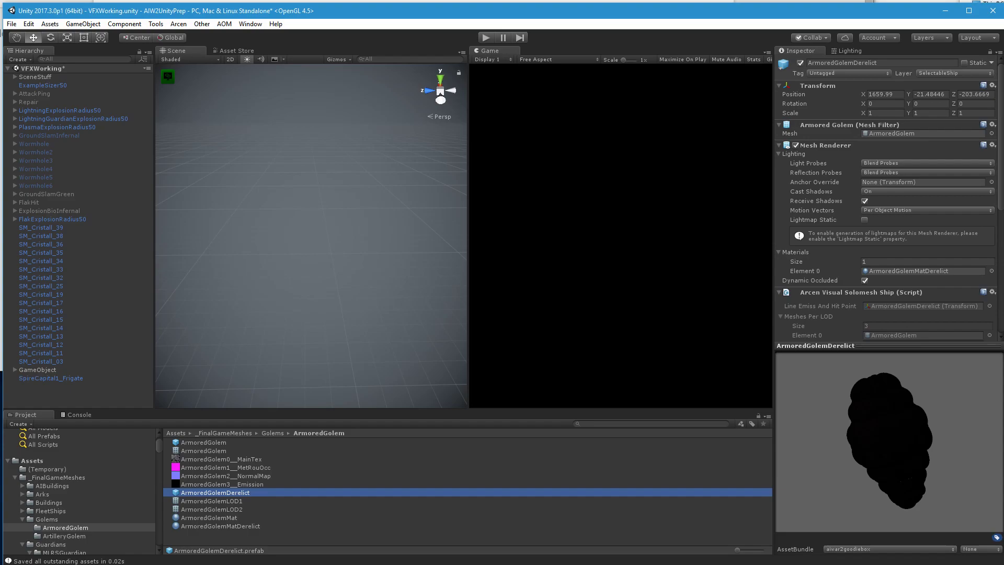
In Visual Studio, copy the NaturalObject side_specific_visual line from KDL_Ships_Spire.xml into the ArmoredGolem entity of KDL_Ships_Golems.xml below its system line, and save
key("alt+Tab")
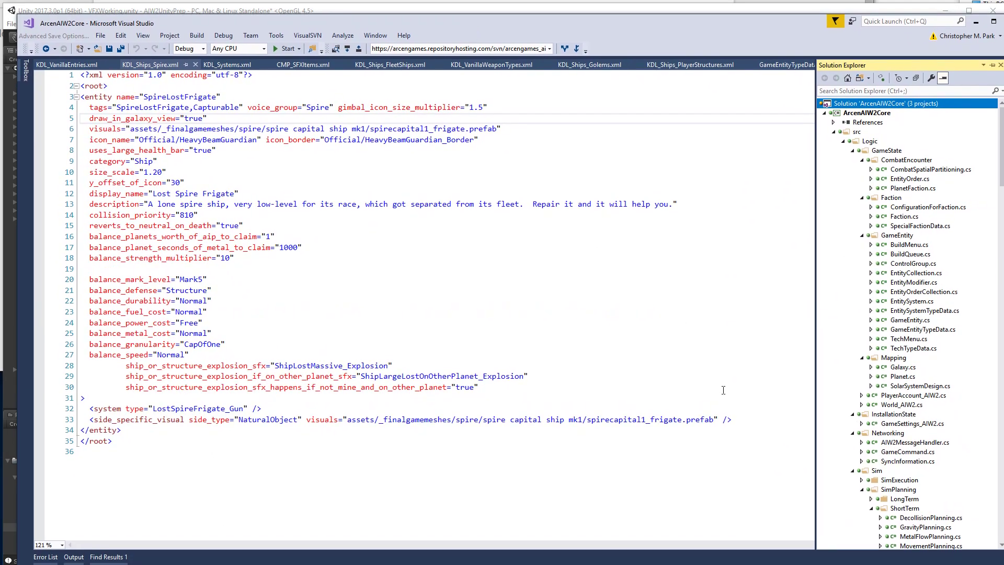
left_click_drag(736, 418, 735, 411)
key("ctrl+c")
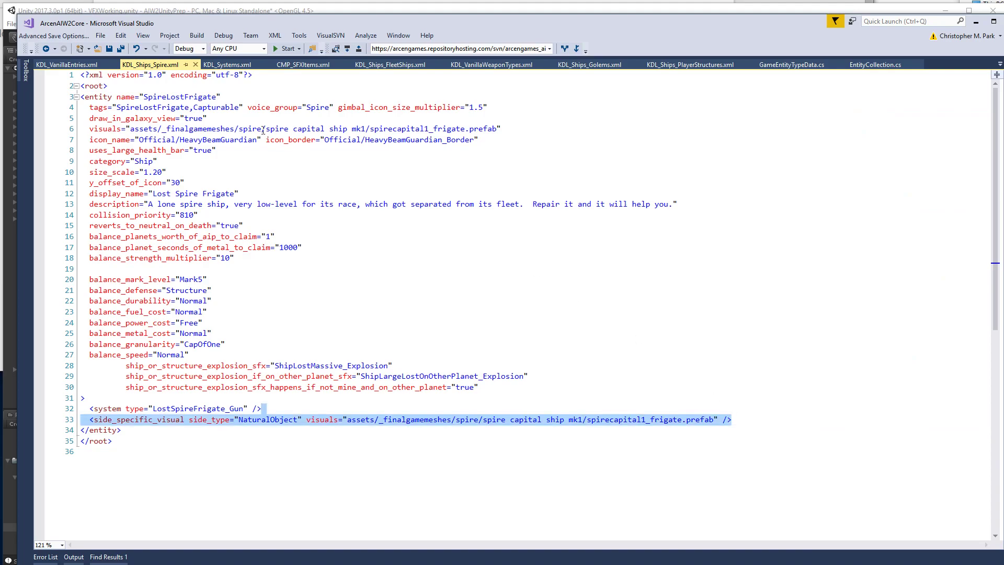
left_click(995, 66)
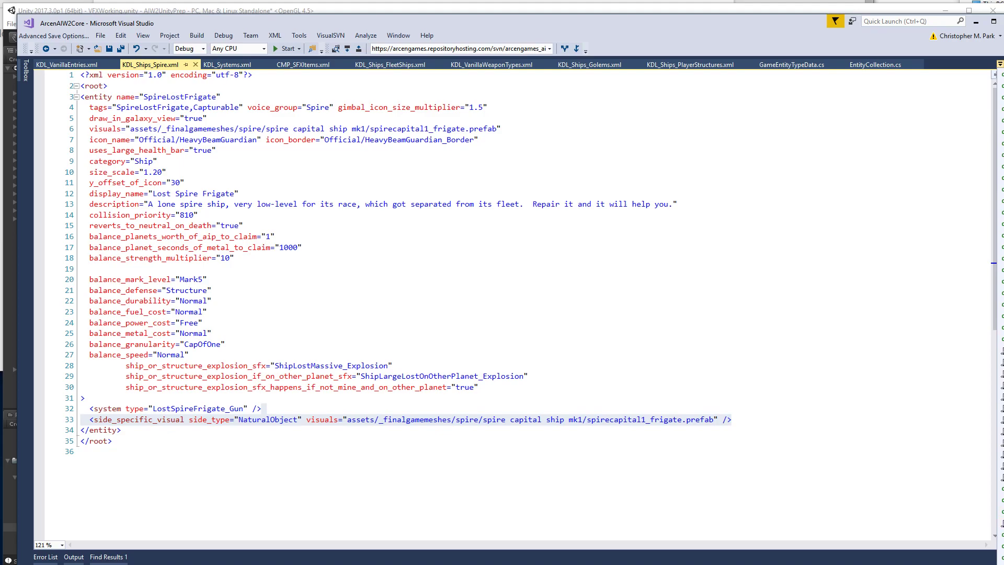
left_click(1002, 120)
left_click(257, 413)
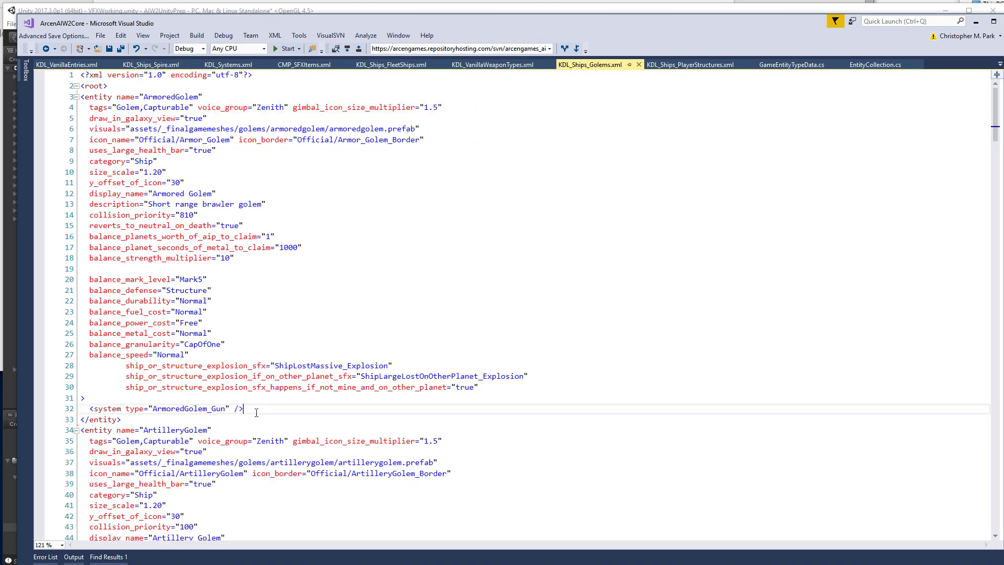
key("ctrl+v")
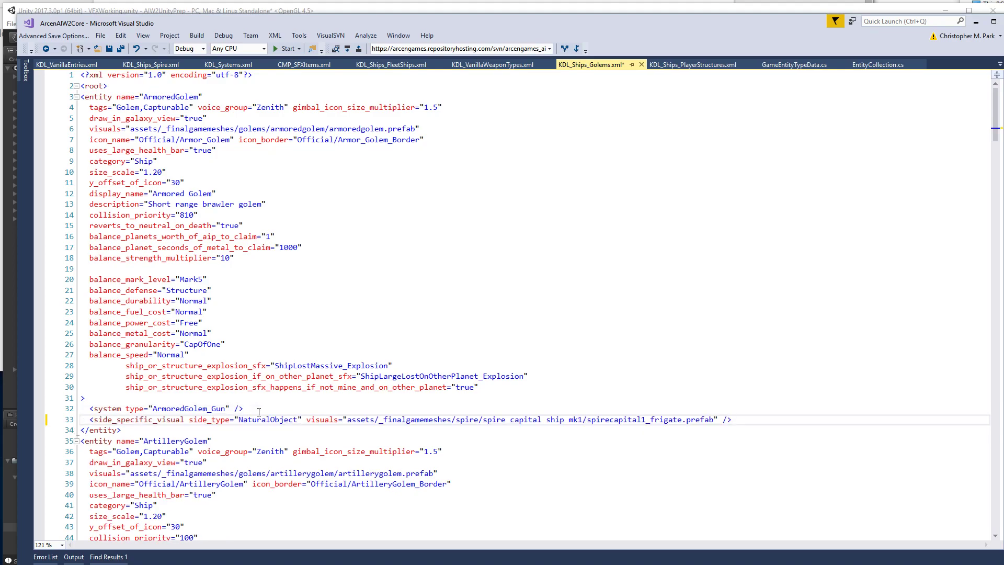
key("ctrl+s")
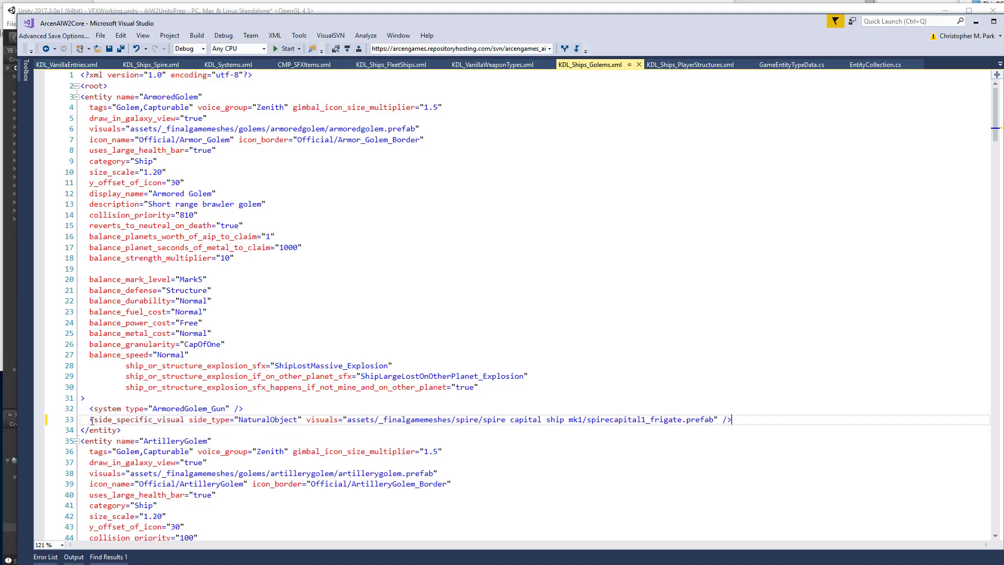
left_click_drag(90, 409, 306, 407)
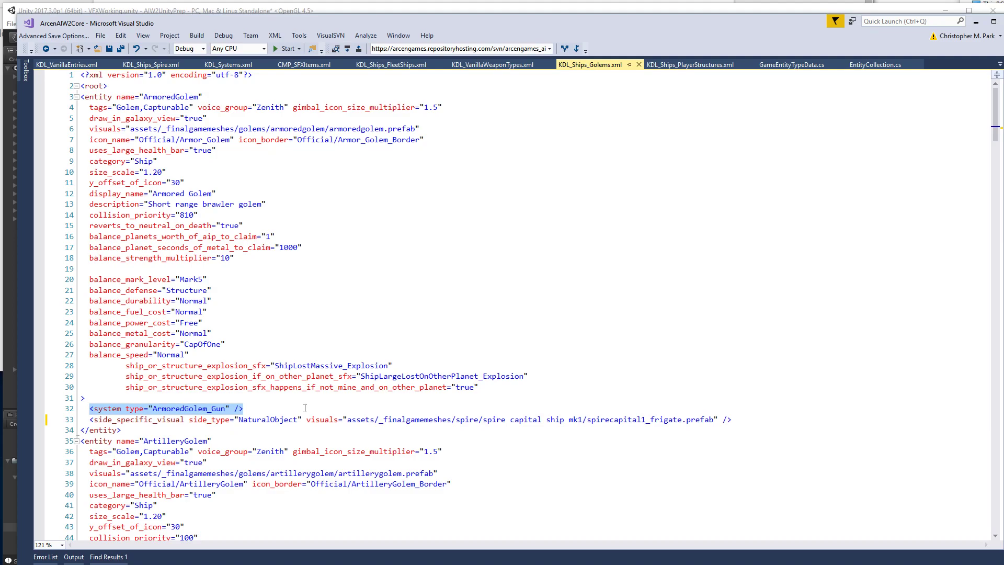
left_click(122, 429)
double_click(119, 420)
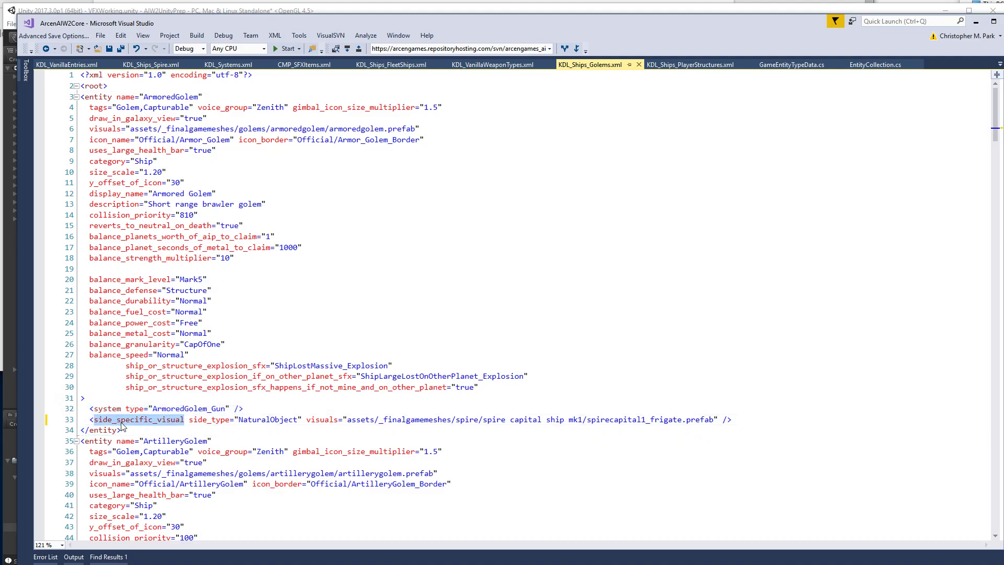
double_click(260, 421)
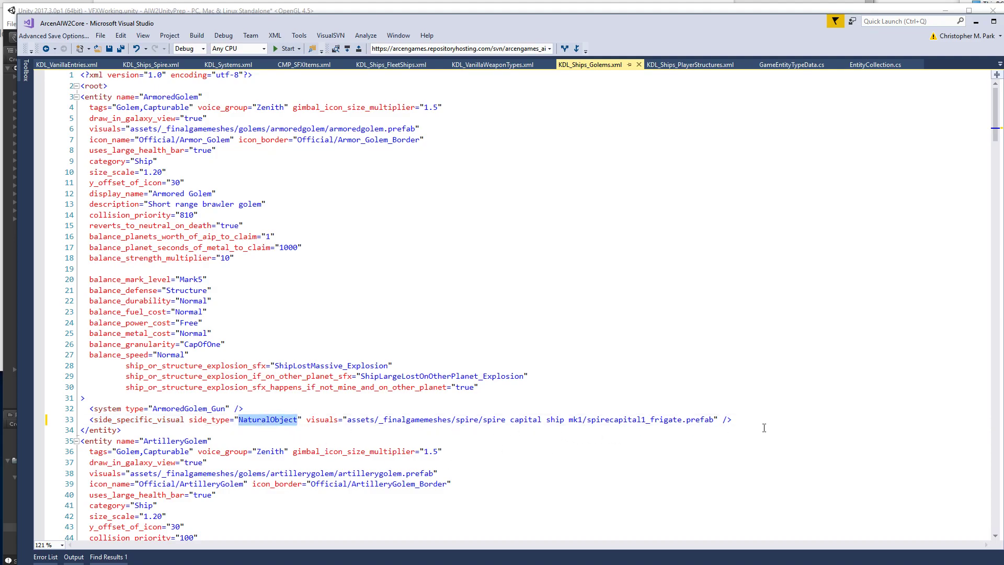
Replace the visuals path in the new side_specific_visual line with the ArmoredGolem's own prefab path and save the file
left_click(417, 129)
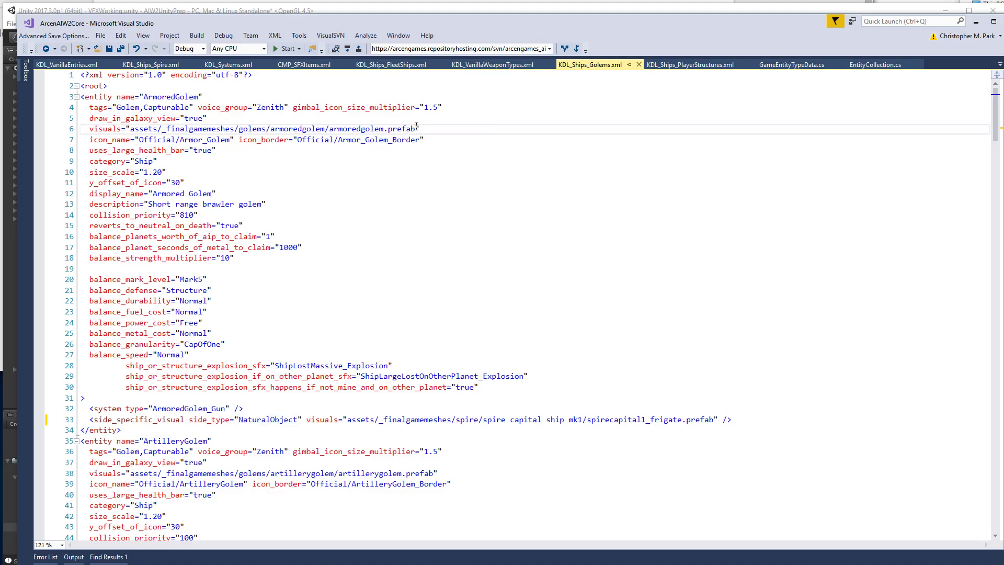
left_click(130, 128, "shift")
key("ctrl+c")
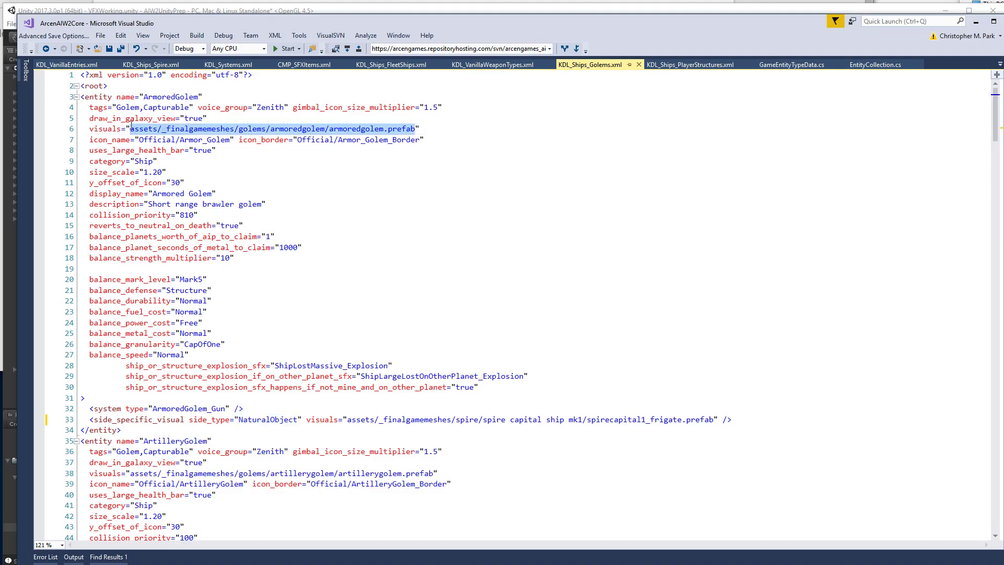
left_click(347, 419)
left_click(715, 419, "shift")
key("ctrl+v")
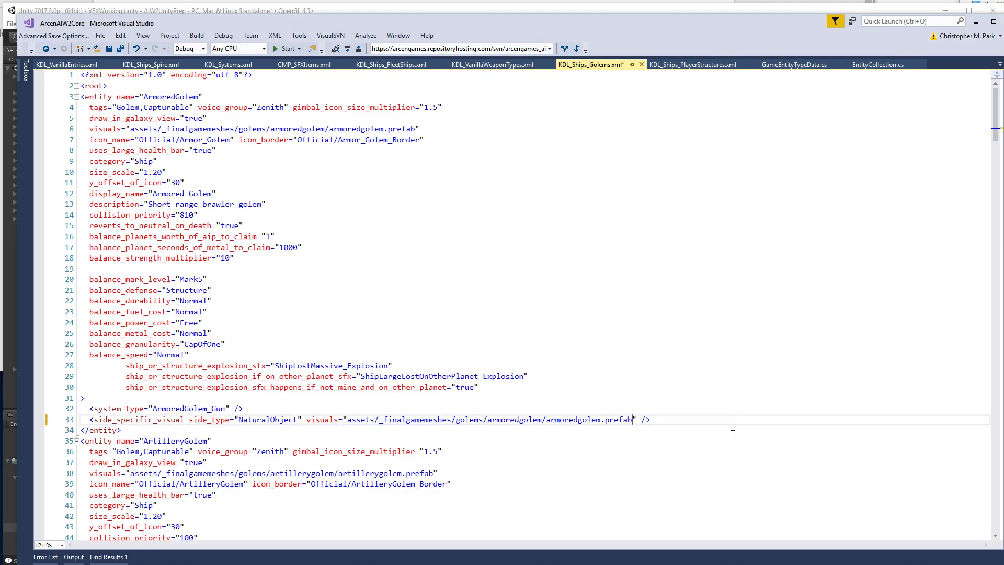
key("ctrl+s")
Copy the derelict prefab's name from Unity, change the NaturalObject visual's file to armoredgolemderelict.prefab in lowercase in Visual Studio, and save
key("alt+Tab")
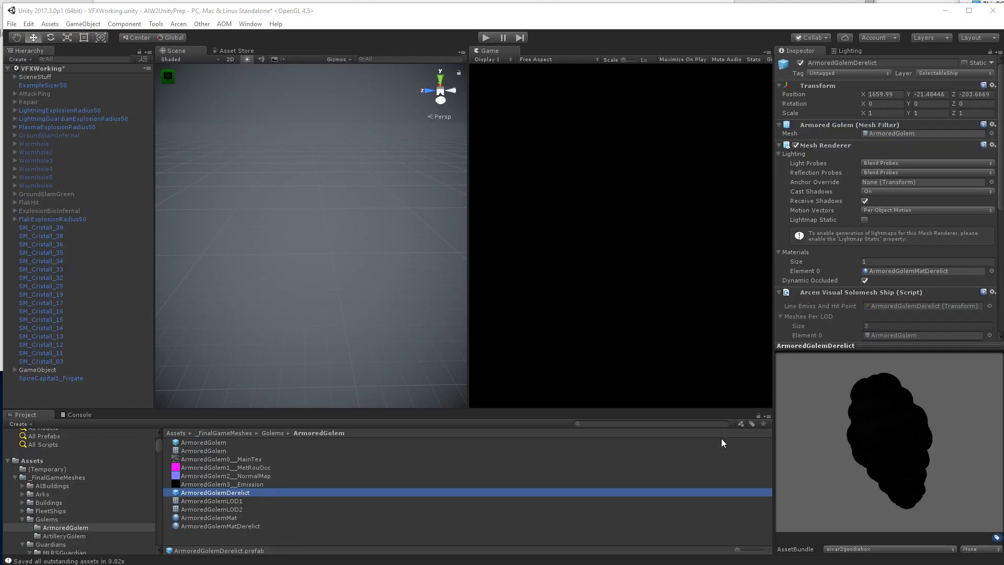
left_click(234, 495)
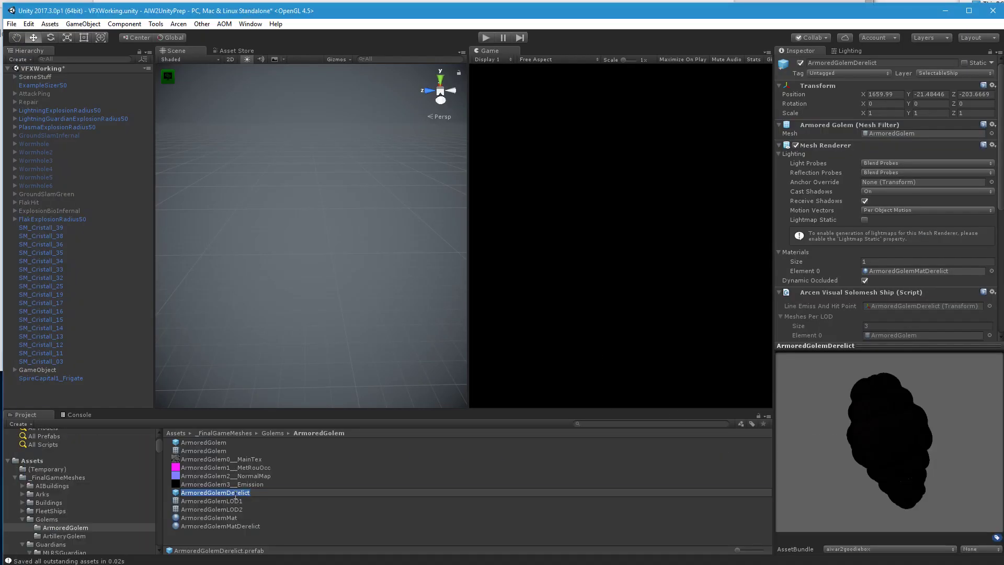
key("Return")
key("alt+Tab")
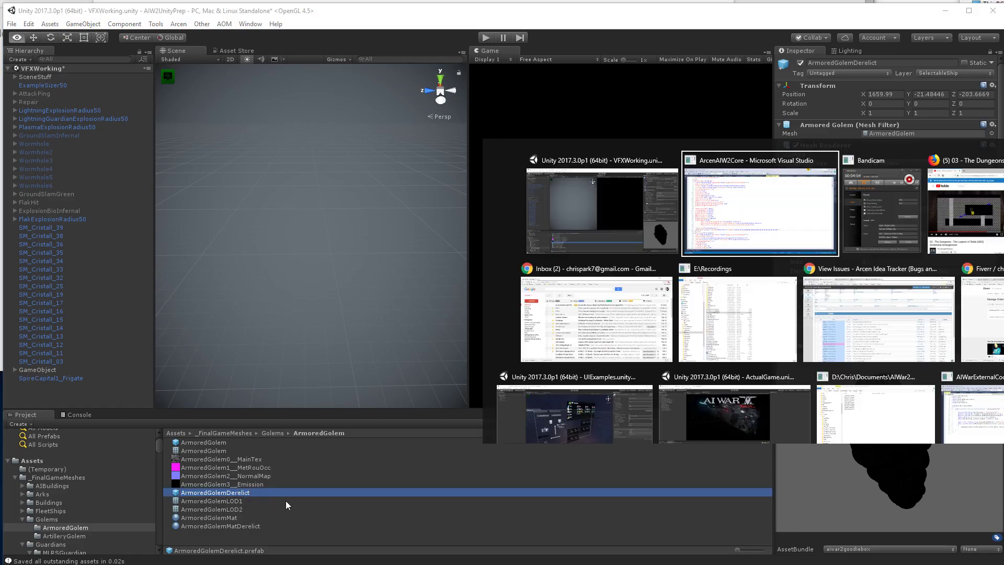
double_click(566, 420)
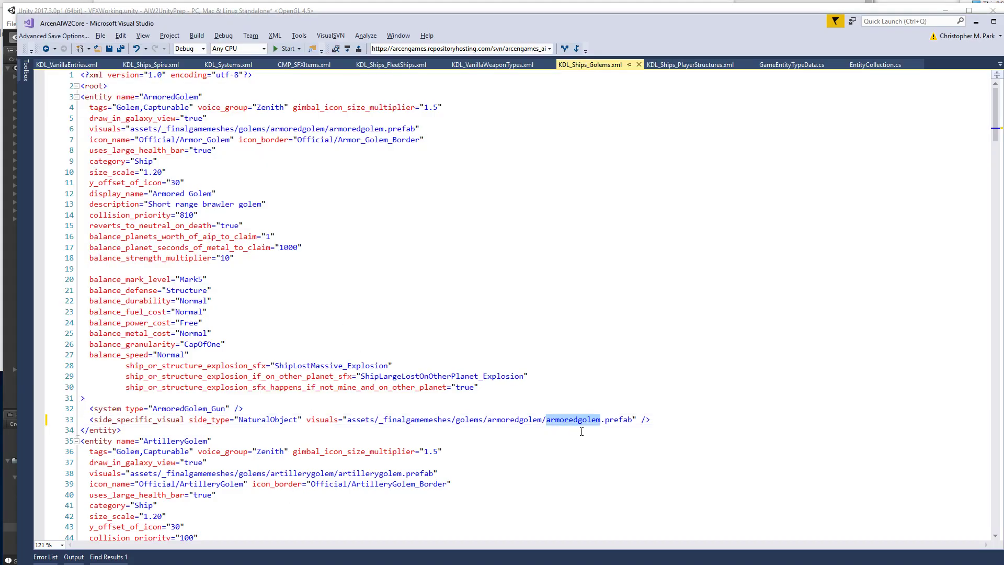
type("armoredgolemderelict")
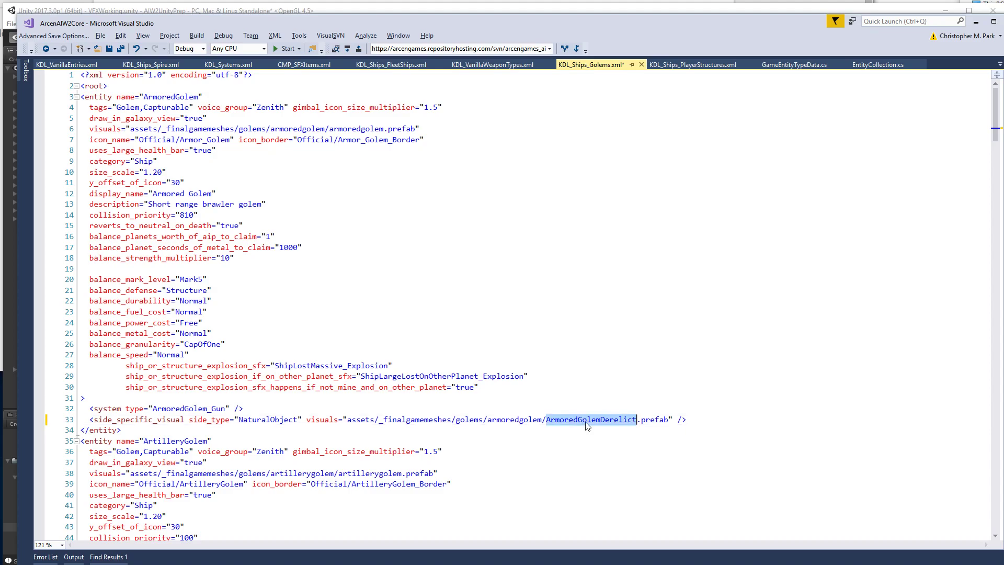
double_click(586, 421)
left_click(585, 411)
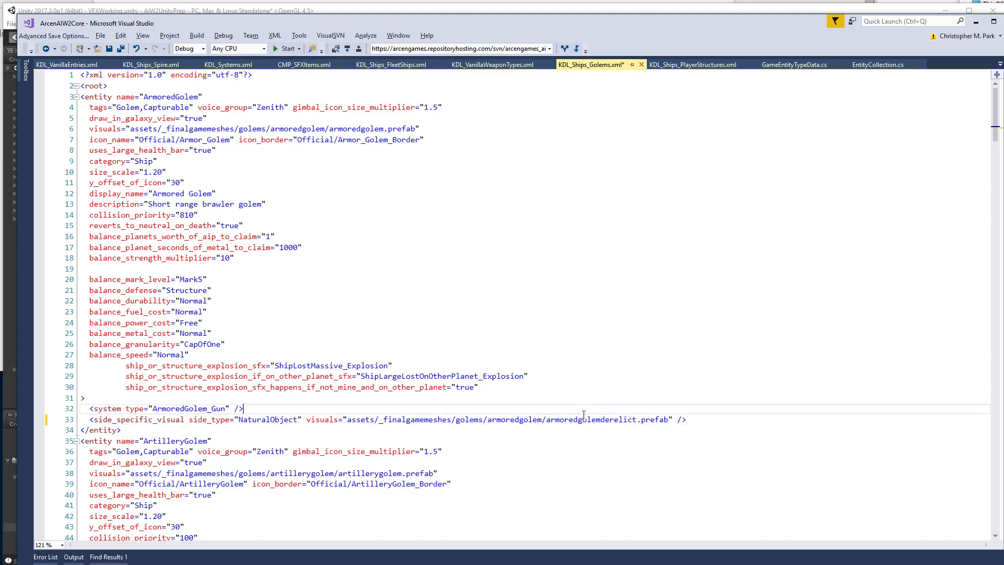
key("ctrl+s")
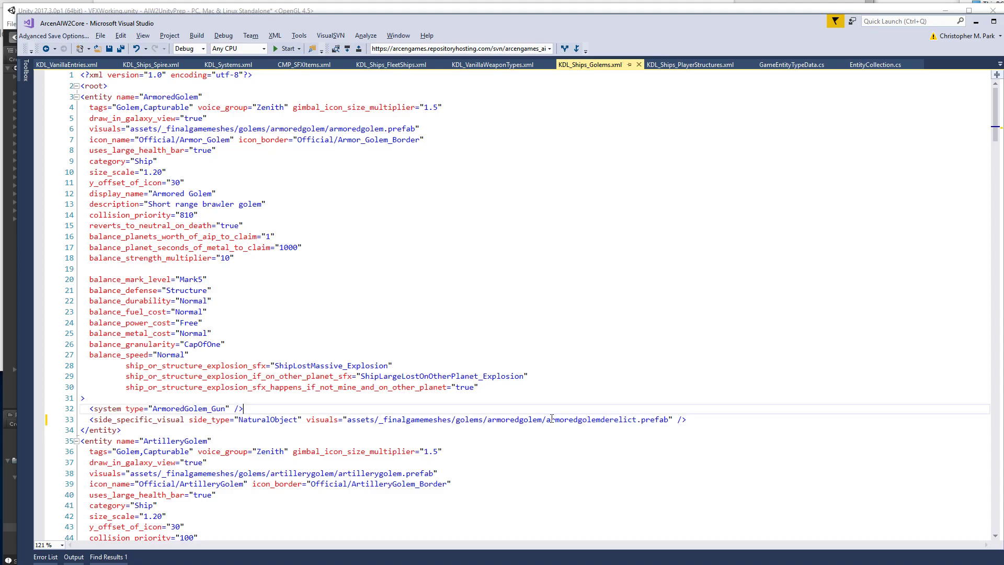
Compare the normal and derelict prefab names in the XML, then switch to Unity and inspect the ArmoredGolemMatDerelict material settings
double_click(612, 424)
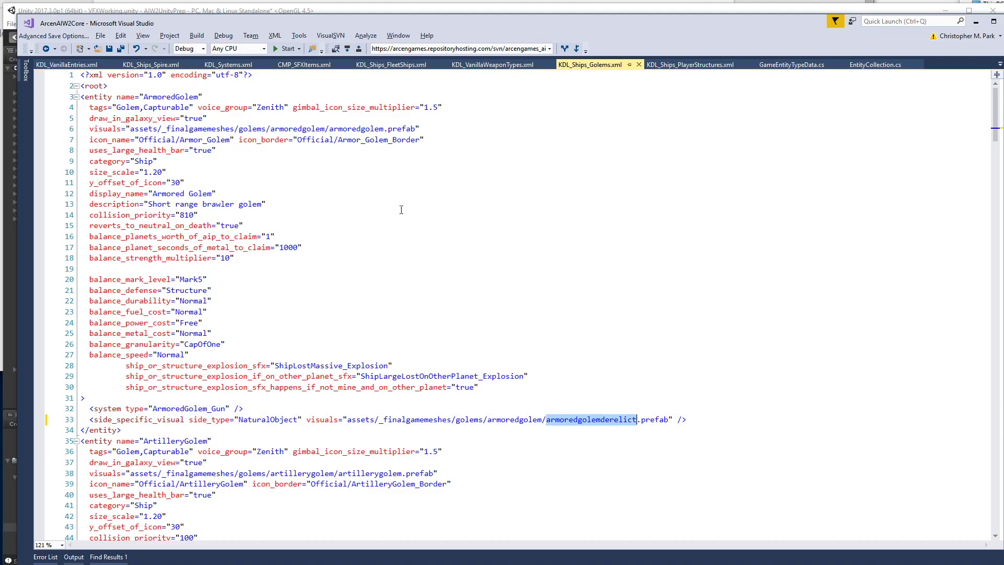
double_click(356, 129)
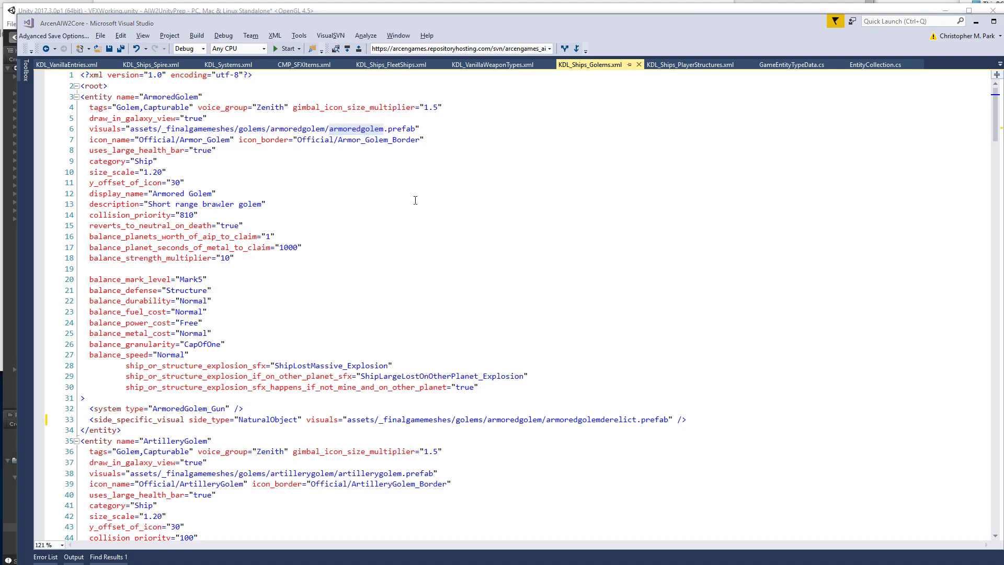
key("alt+Tab")
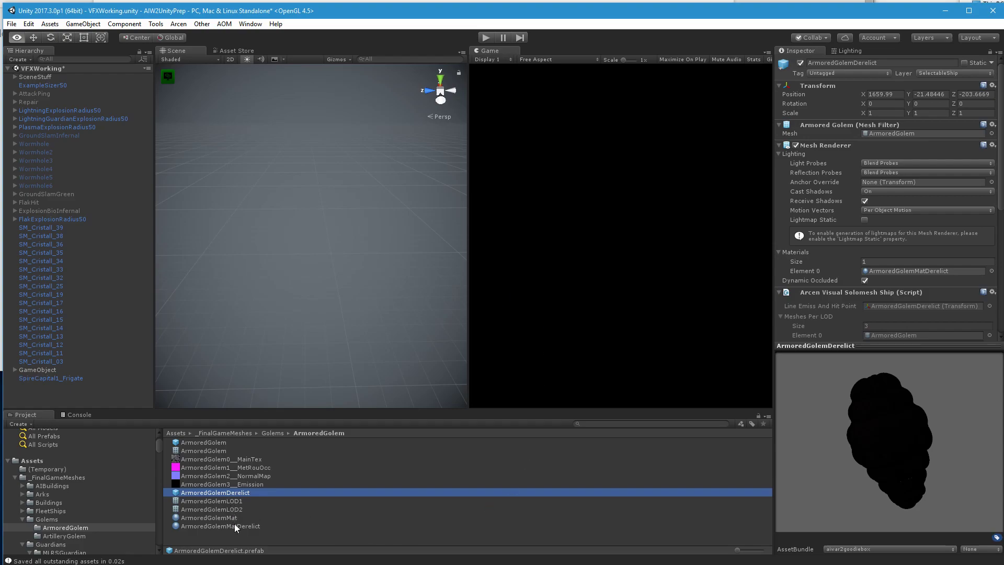
left_click(249, 526)
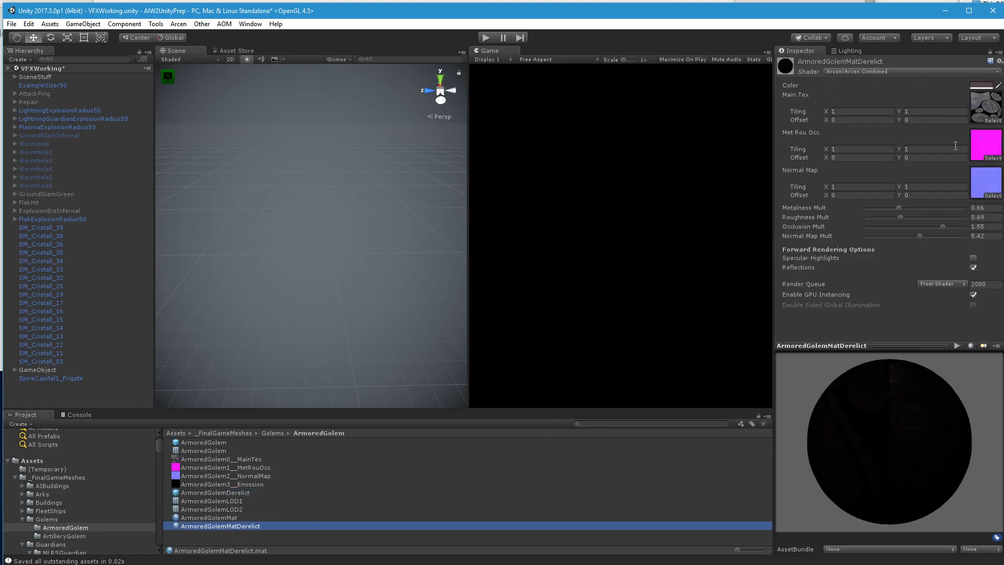
left_click(210, 536)
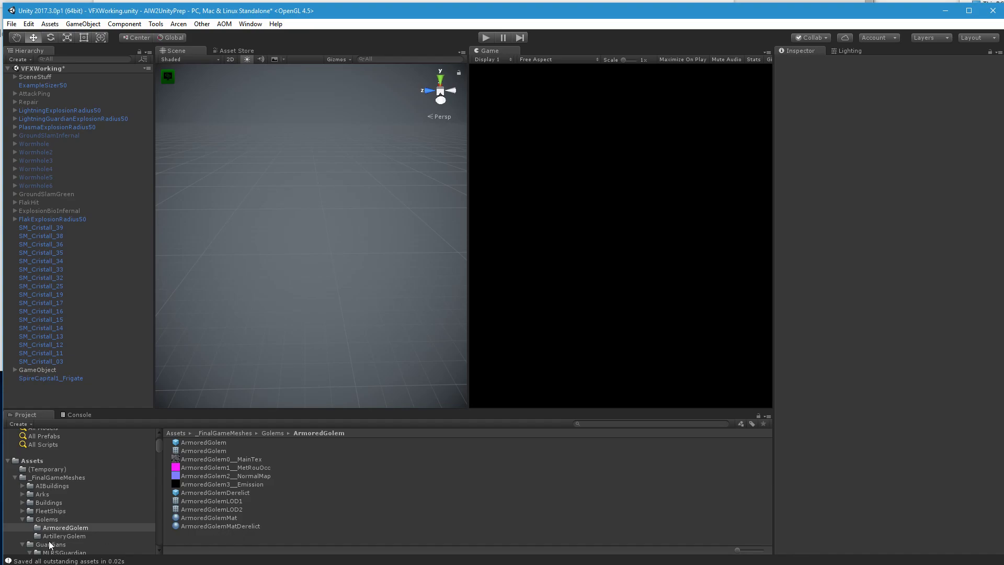
Open the ArtilleryGolem folder and inspect the settings of its ArtilleryGolemMat material
left_click(65, 535)
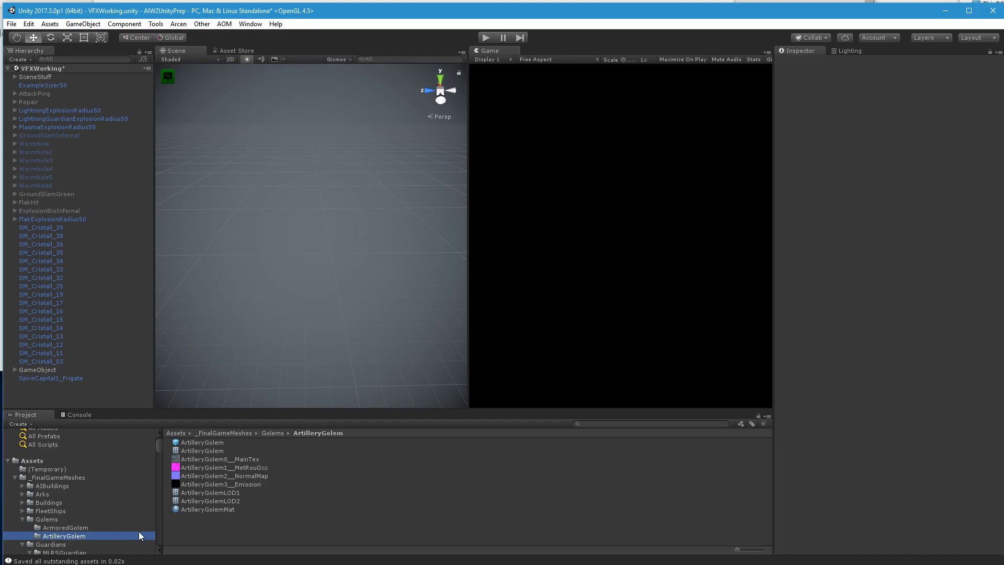
left_click(185, 510)
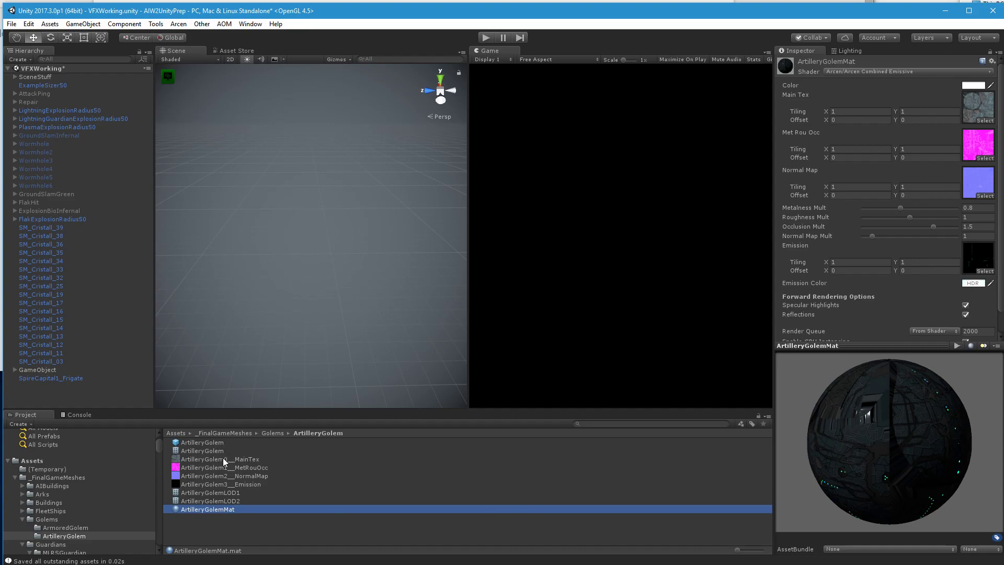
left_click(252, 532)
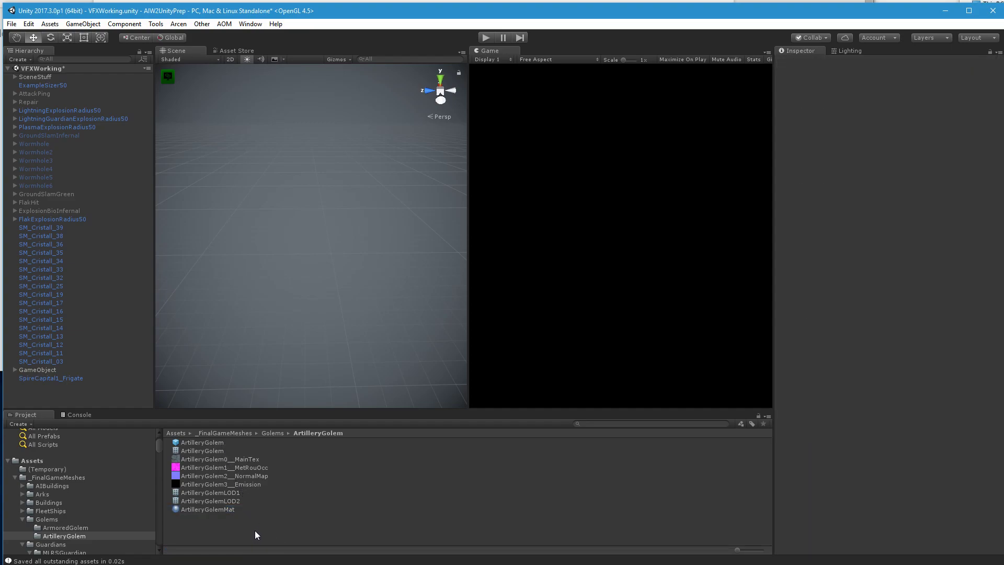